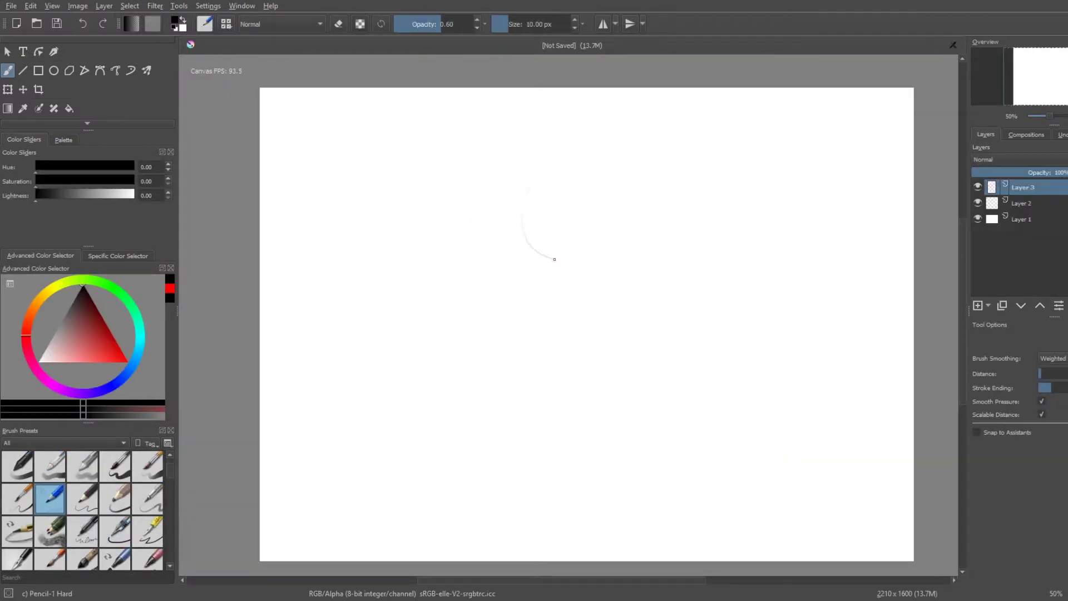
Pencil in the body, left foot, curling tail and chest curve, then ready Layer 4 with Ink-2 Fineliner
mouse_move(547, 287)
mouse_down()
mouse_move(584, 355)
mouse_move(688, 389)
mouse_up()
drag(572, 429, 525, 377)
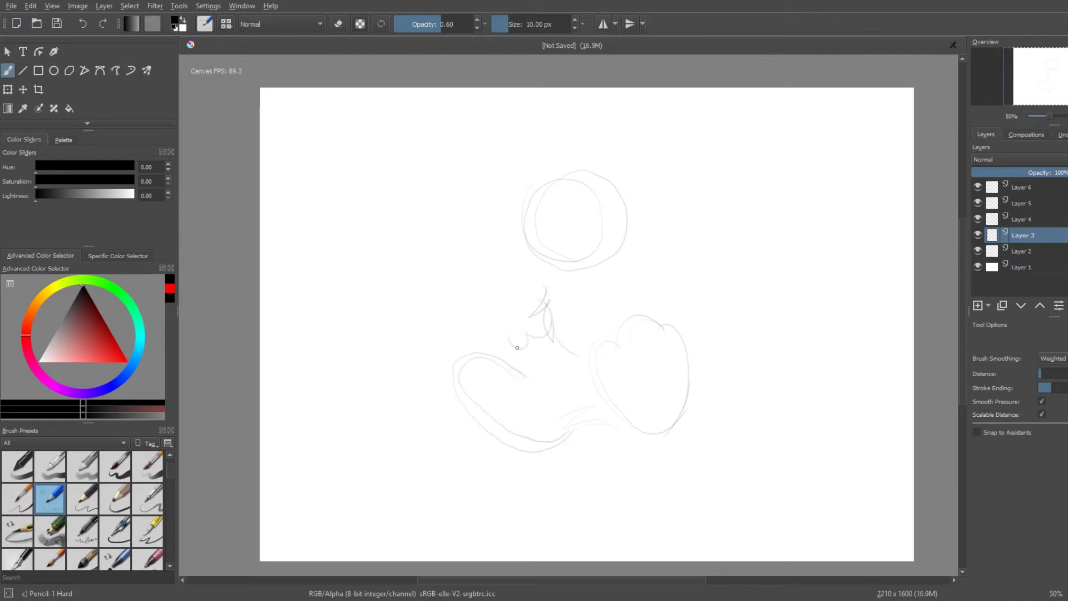
key(ctrl+z)
drag(673, 428, 824, 386)
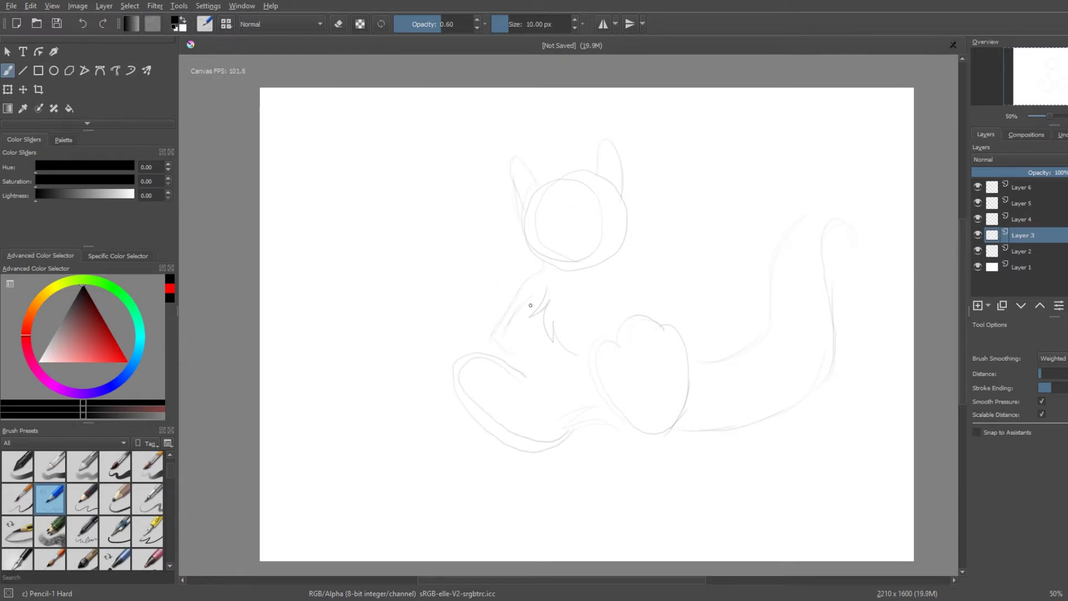
drag(530, 305, 517, 358)
click(1014, 222)
click(115, 531)
Ink both ear outlines and the inner fur line of the left ear
scroll(591, 127, up, 1)
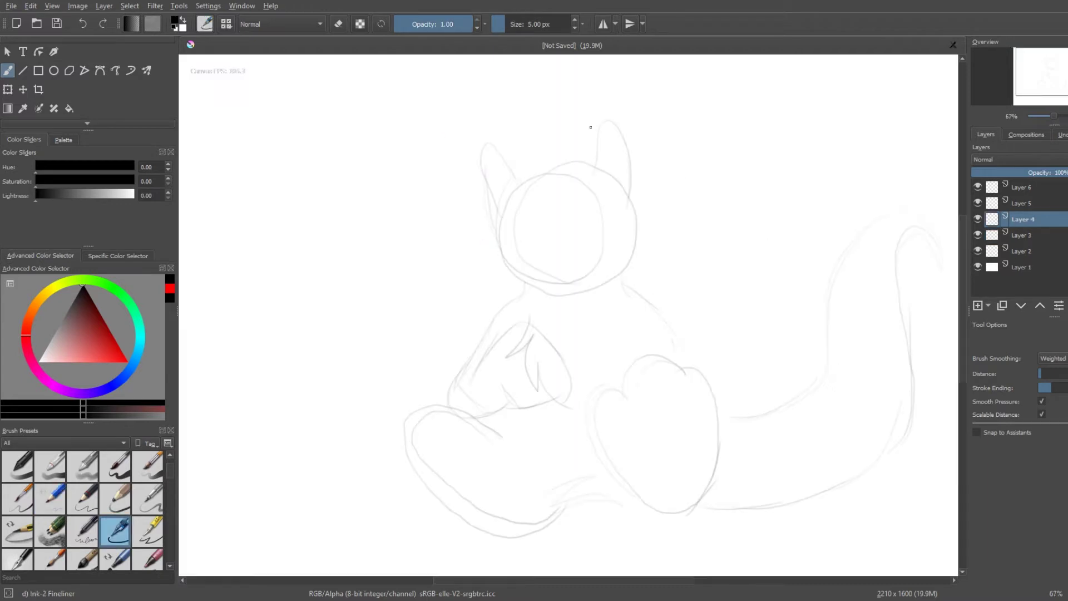
drag(596, 165, 653, 213)
drag(628, 177, 666, 170)
mouse_move(520, 174)
mouse_down()
mouse_move(453, 173)
mouse_move(518, 179)
mouse_up()
key(ctrl+z)
drag(515, 190, 488, 198)
drag(453, 162, 490, 198)
Ink the chin curve and a closed-eye arc, undoing trial hair tuft and eye strokes
mouse_move(600, 142)
mouse_down()
mouse_move(519, 189)
mouse_move(490, 256)
mouse_up()
key(ctrl+z)
key(ctrl+z)
mouse_move(597, 176)
mouse_down()
mouse_move(521, 251)
mouse_move(558, 263)
mouse_move(557, 252)
mouse_move(573, 278)
mouse_up()
key(ctrl+z)
drag(577, 230, 607, 217)
mouse_move(512, 231)
mouse_down()
mouse_move(551, 232)
mouse_move(533, 239)
mouse_up()
key(ctrl+z)
drag(579, 201, 581, 229)
key(ctrl+z)
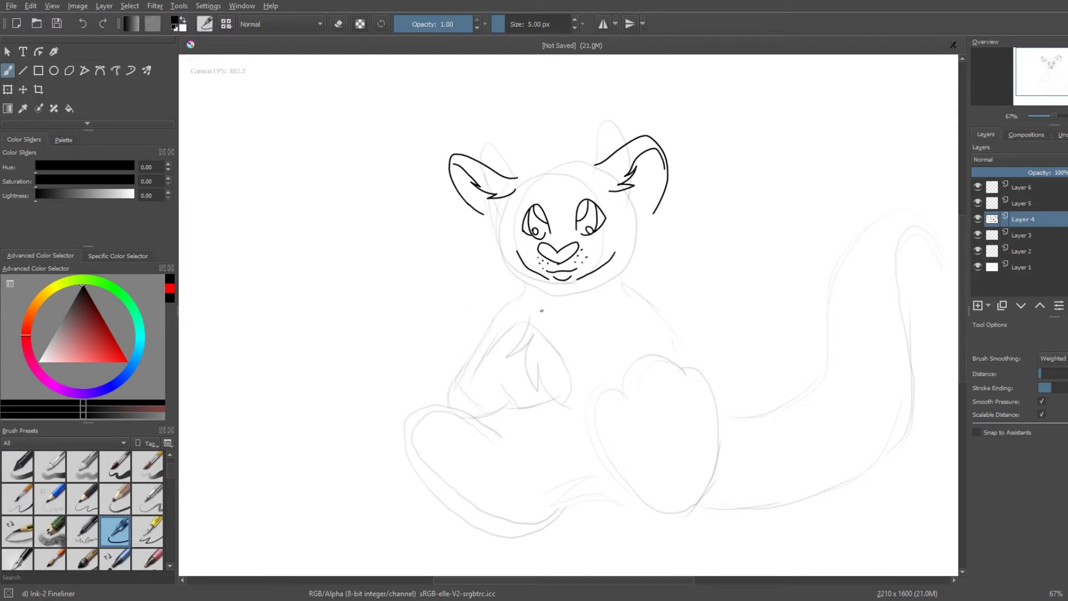
Ink spiky hair above the head, jagged side and forehead fur, and mane fur around the chin
mouse_move(515, 167)
mouse_down()
mouse_move(488, 123)
mouse_move(548, 143)
mouse_move(665, 139)
mouse_up()
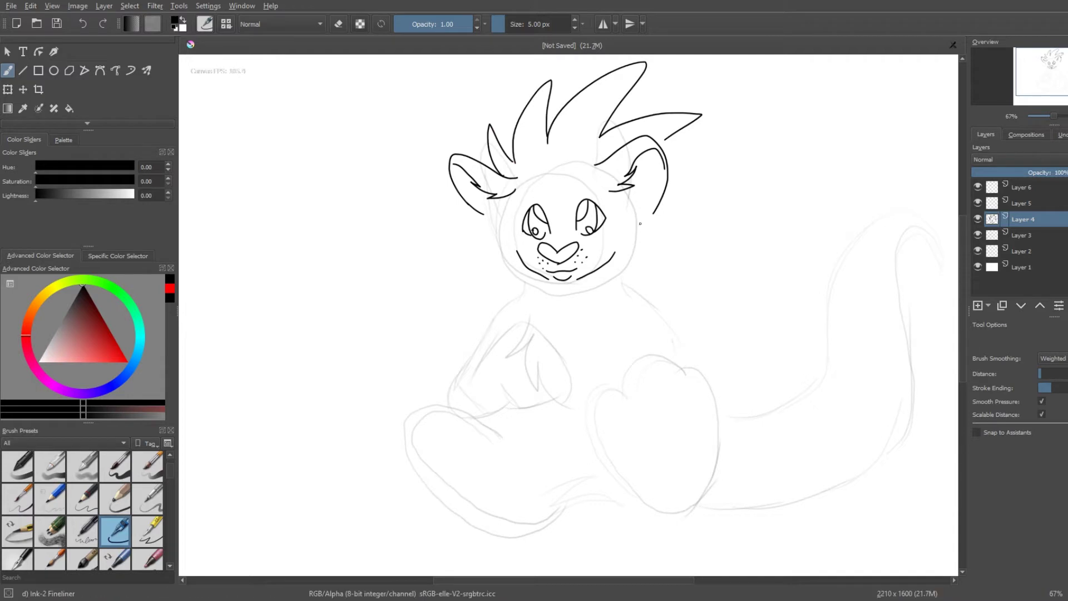
drag(662, 198, 650, 282)
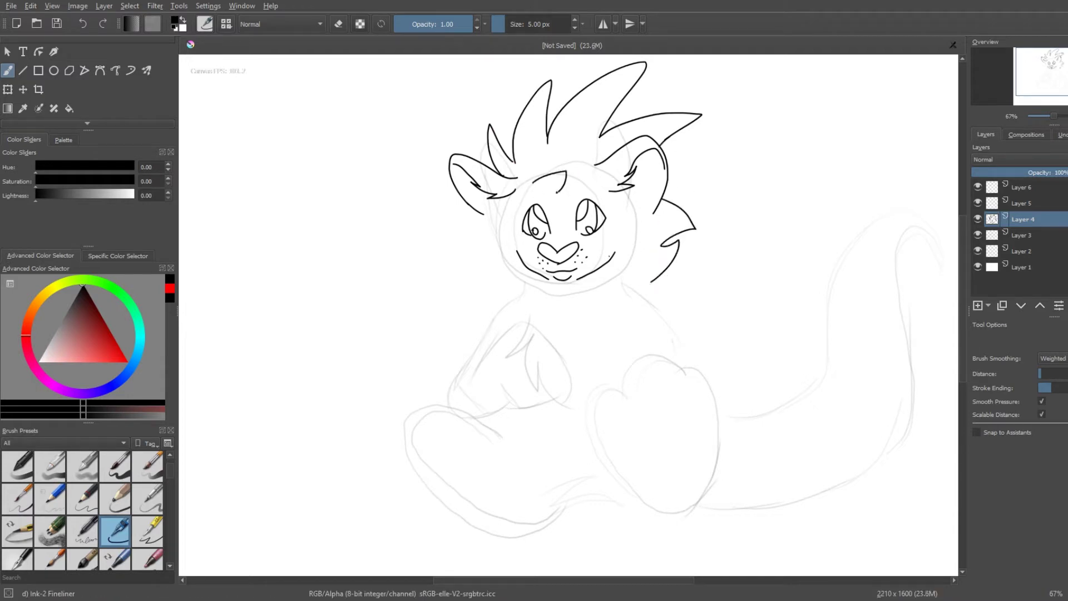
drag(566, 177, 598, 195)
mouse_move(542, 275)
mouse_down()
mouse_move(545, 293)
mouse_move(510, 332)
mouse_up()
mouse_move(612, 261)
mouse_down()
mouse_move(654, 295)
mouse_move(611, 335)
mouse_up()
drag(527, 304, 600, 338)
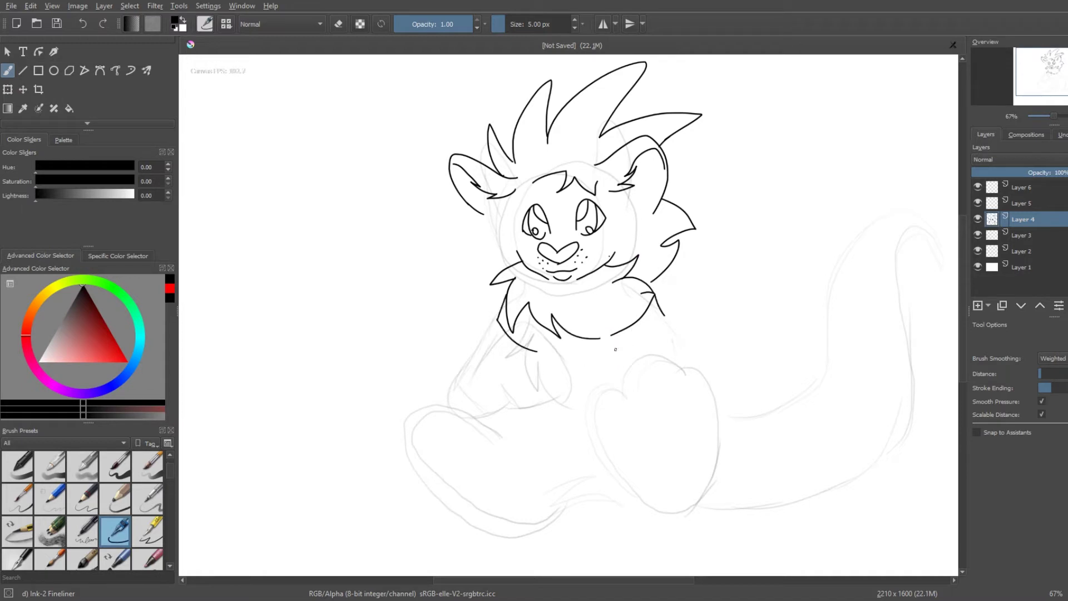
Ink the left side of the body, the arm and paw, the leg and both feet outlines
mouse_move(504, 305)
mouse_down()
mouse_move(447, 402)
mouse_move(555, 382)
mouse_up()
drag(518, 395, 520, 401)
drag(500, 444, 516, 513)
drag(433, 413, 434, 429)
drag(553, 501, 623, 496)
mouse_move(631, 401)
mouse_down()
mouse_move(665, 513)
mouse_move(683, 389)
mouse_move(697, 510)
mouse_up()
key(ctrl+z)
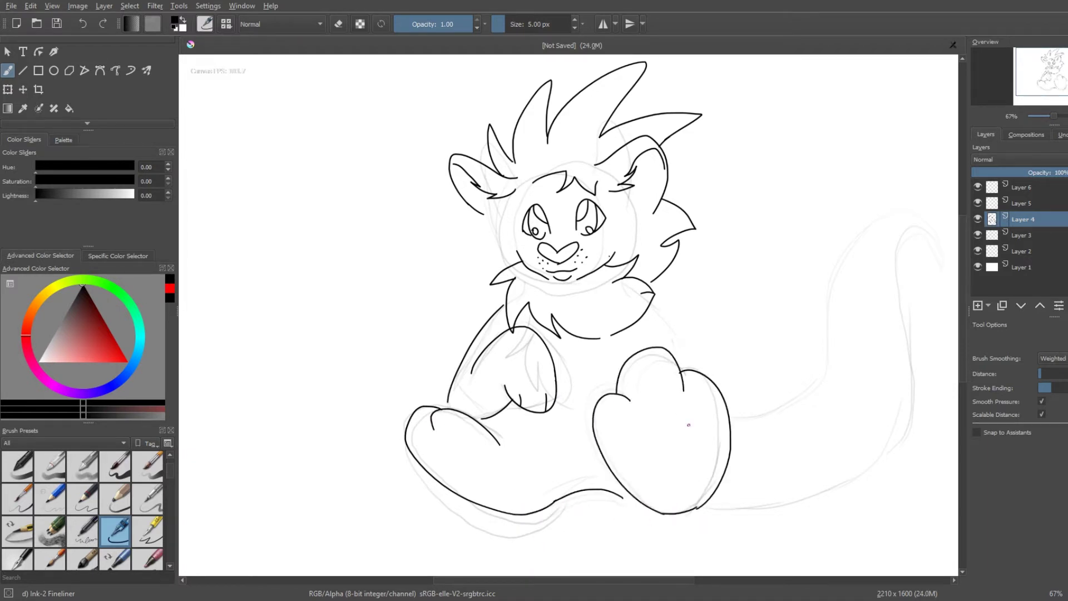
Ink the bottom of the right paw and the line along the left foot
scroll(689, 425, up, 5)
drag(651, 453, 718, 439)
key(ctrl+z)
drag(649, 455, 723, 445)
scroll(168, 469, up, 1)
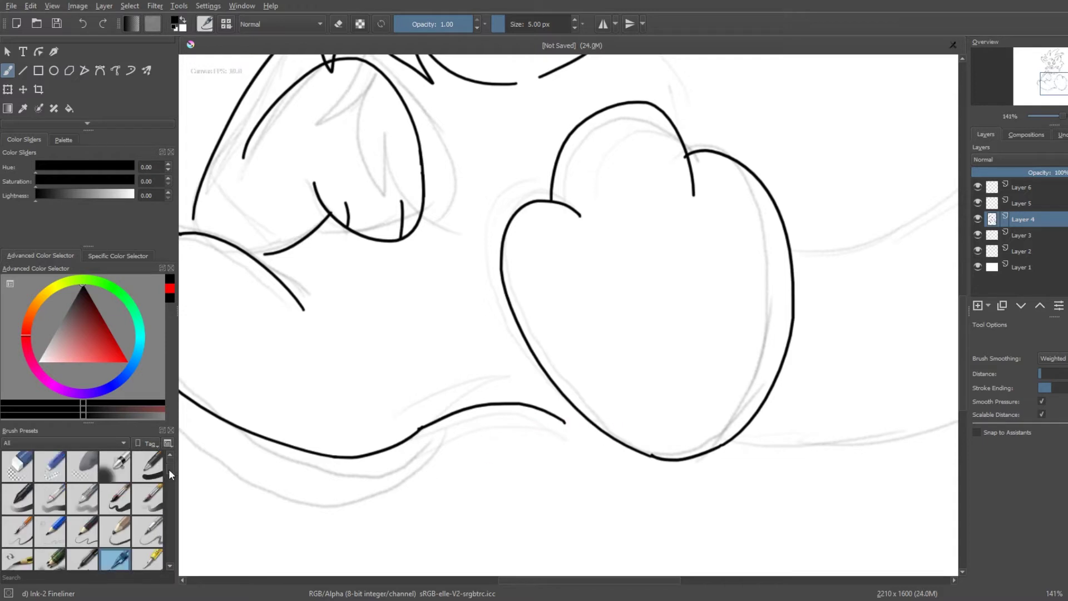
scroll(169, 470, down, 1)
key(ctrl+z)
drag(421, 428, 564, 396)
scroll(707, 433, down, 3)
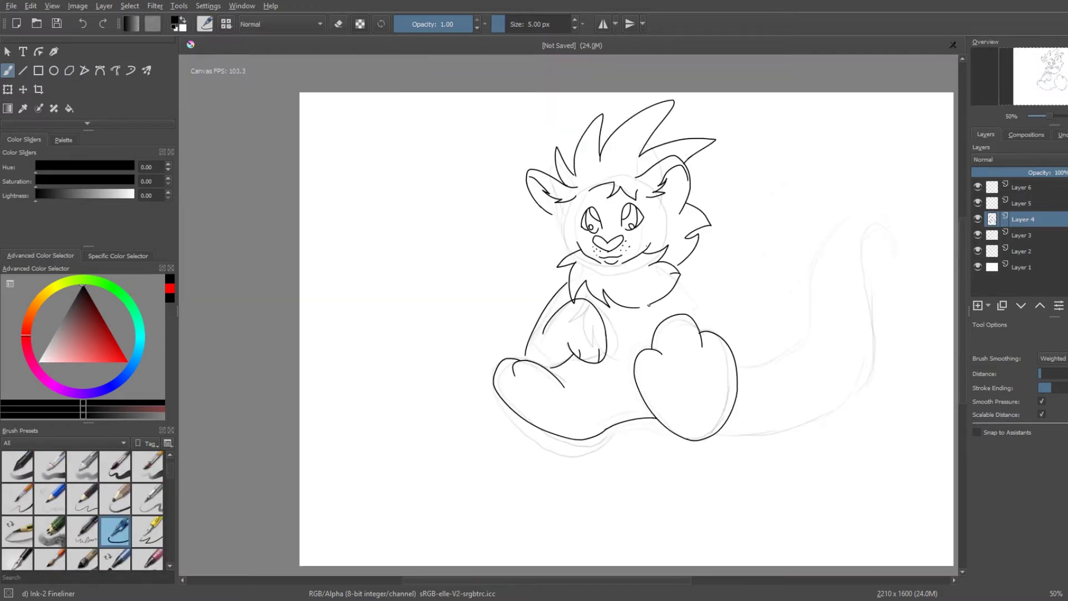
scroll(509, 200, up, 1)
Ink fur on the mane's left side, the body's right edge, and the curved second arm
mouse_move(476, 205)
mouse_down()
mouse_move(428, 289)
mouse_move(445, 307)
mouse_up()
drag(615, 288, 644, 356)
drag(612, 317, 585, 362)
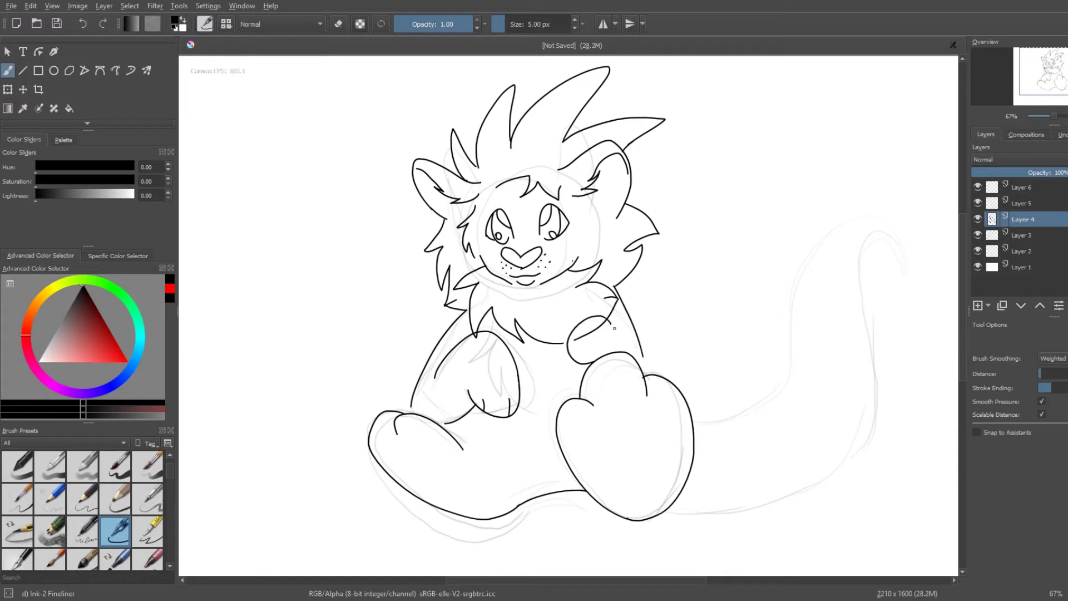
key(ctrl+z)
drag(614, 320, 583, 361)
drag(619, 325, 637, 349)
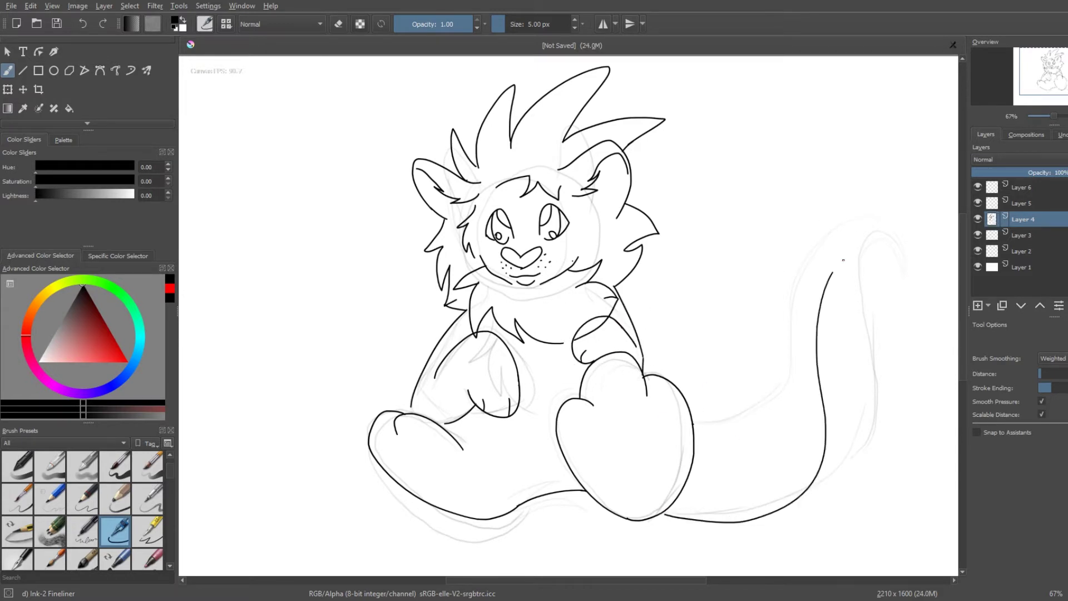
Ink the tail from the leg to its tip, with a flame-like spiky tuft and spiky outer fur
mouse_move(665, 514)
mouse_down()
mouse_move(865, 254)
mouse_move(726, 445)
mouse_up()
key(ctrl+z)
drag(864, 252, 726, 445)
scroll(763, 387, up, 5)
drag(885, 339, 778, 359)
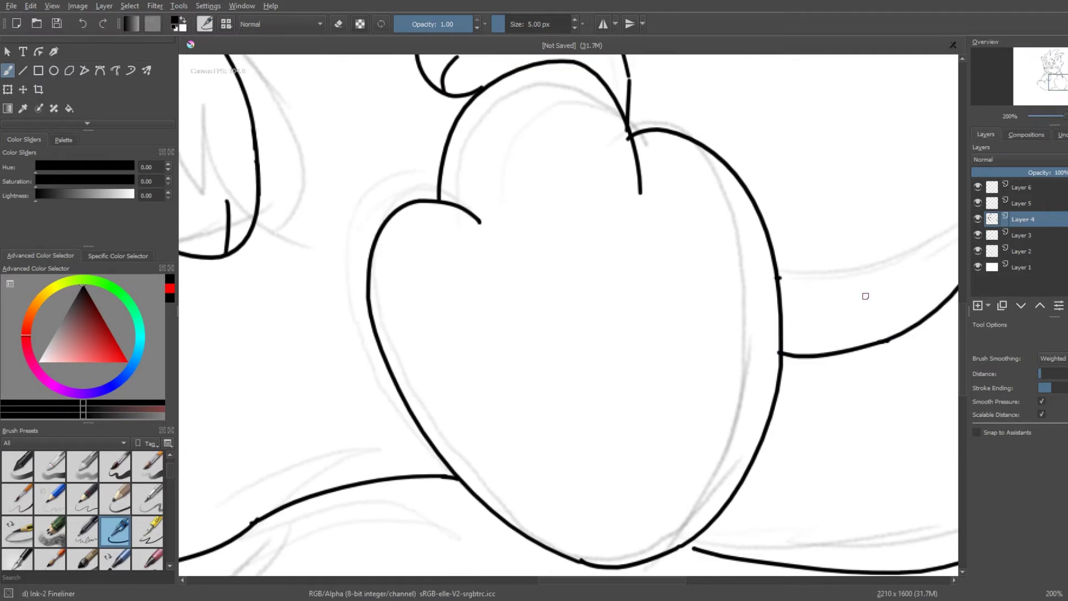
scroll(863, 296, down, 6)
scroll(568, 348, up, 1)
mouse_move(820, 231)
mouse_down()
mouse_move(894, 193)
mouse_move(913, 162)
mouse_up()
mouse_move(857, 251)
mouse_down()
mouse_move(915, 242)
mouse_move(917, 176)
mouse_up()
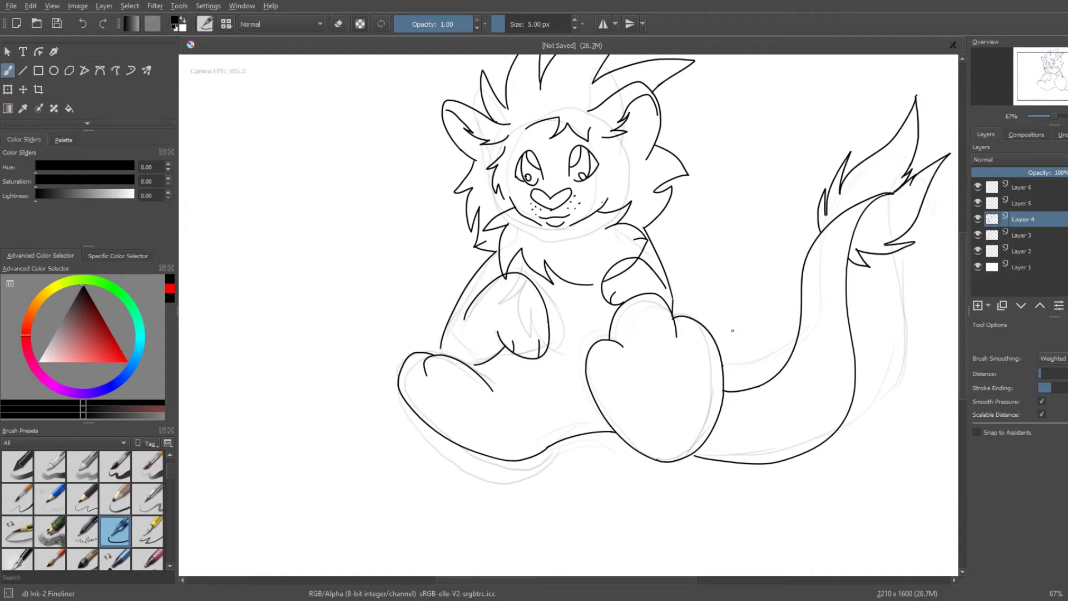
mouse_move(748, 370)
mouse_down()
mouse_move(764, 290)
mouse_move(775, 334)
mouse_move(821, 230)
mouse_up()
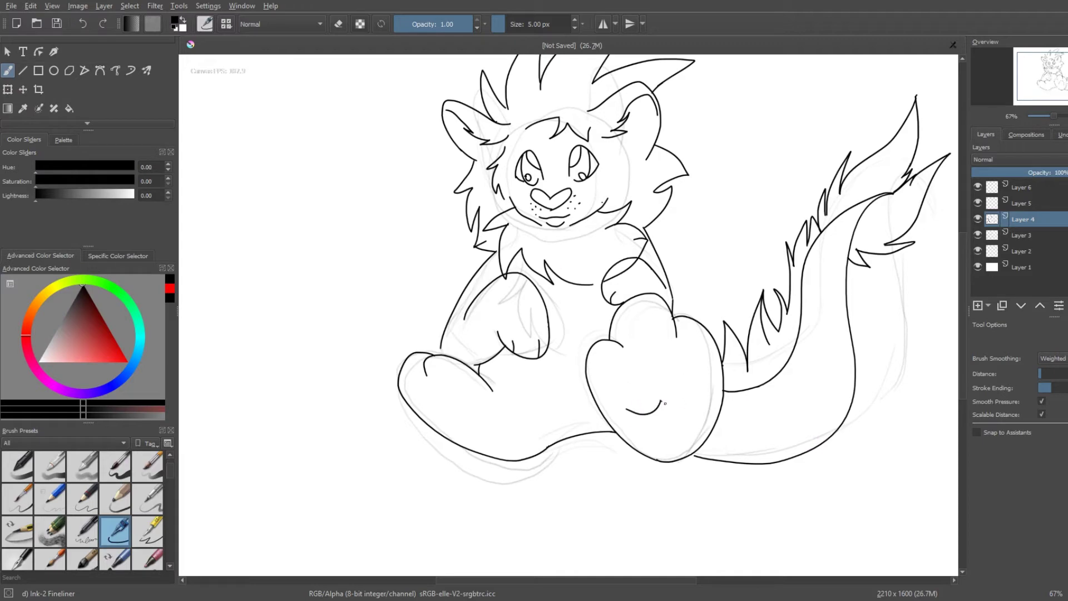
Ink a large oval pad and three toe pads on the right foot
drag(660, 413, 656, 415)
drag(603, 356, 623, 368)
key(ctrl+shift+z)
key(ctrl+z)
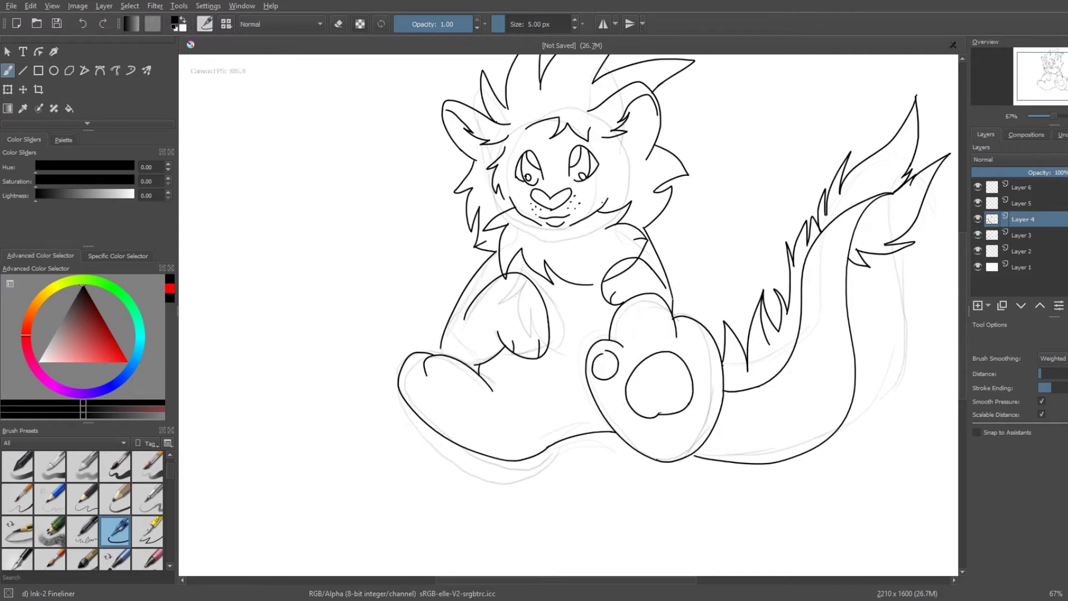
key(ctrl+z)
key(ctrl+shift+z)
key(ctrl+z)
scroll(602, 416, up, 3)
drag(590, 403, 587, 406)
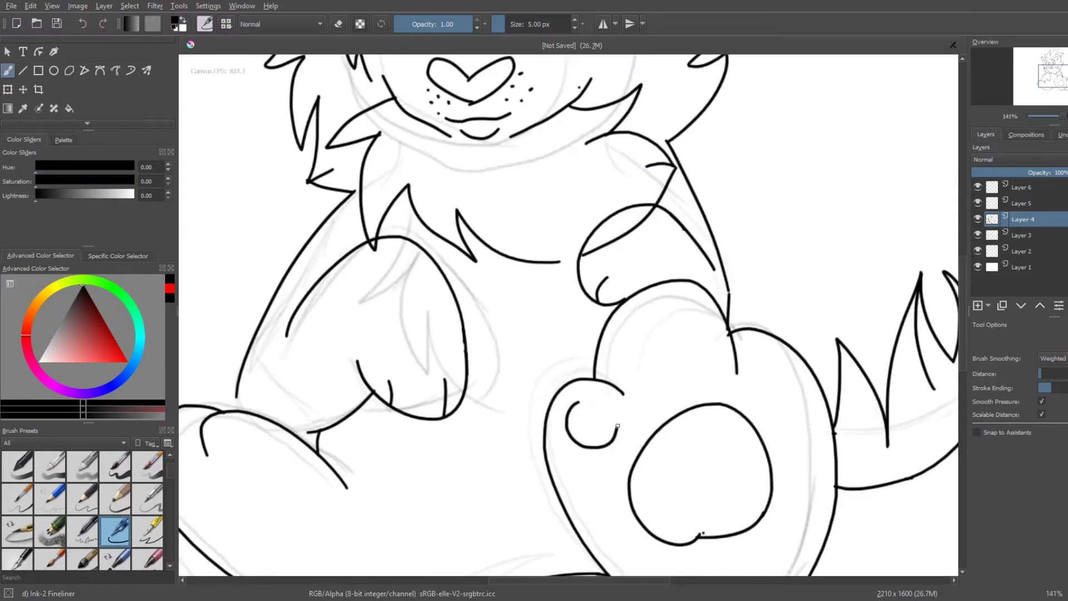
drag(663, 311, 659, 312)
key(ctrl+z)
drag(779, 365, 776, 366)
Ink three pads on the left foot and the upper and lower collar curves across the chest
drag(468, 455, 477, 477)
drag(415, 459, 413, 462)
scroll(478, 477, down, 3)
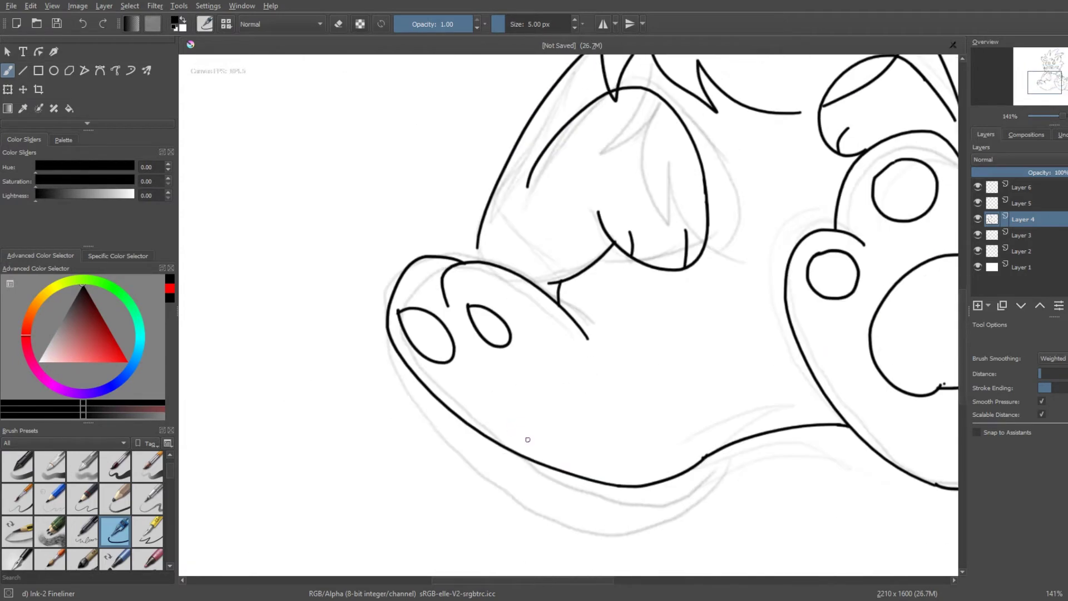
drag(501, 390, 504, 392)
scroll(505, 223, down, 5)
scroll(506, 223, up, 2)
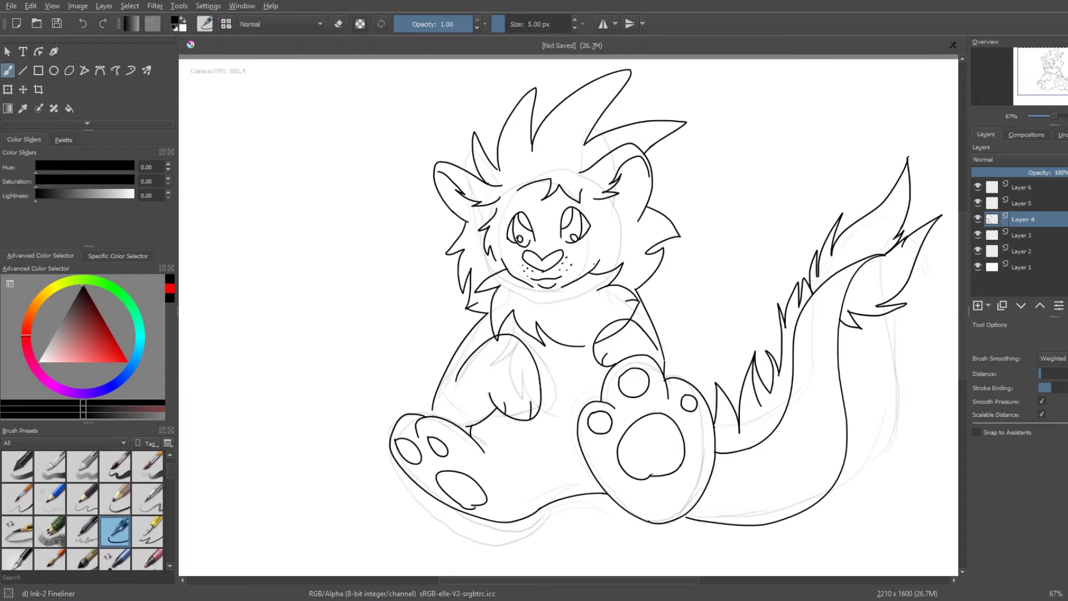
drag(494, 292, 609, 303)
drag(490, 320, 609, 313)
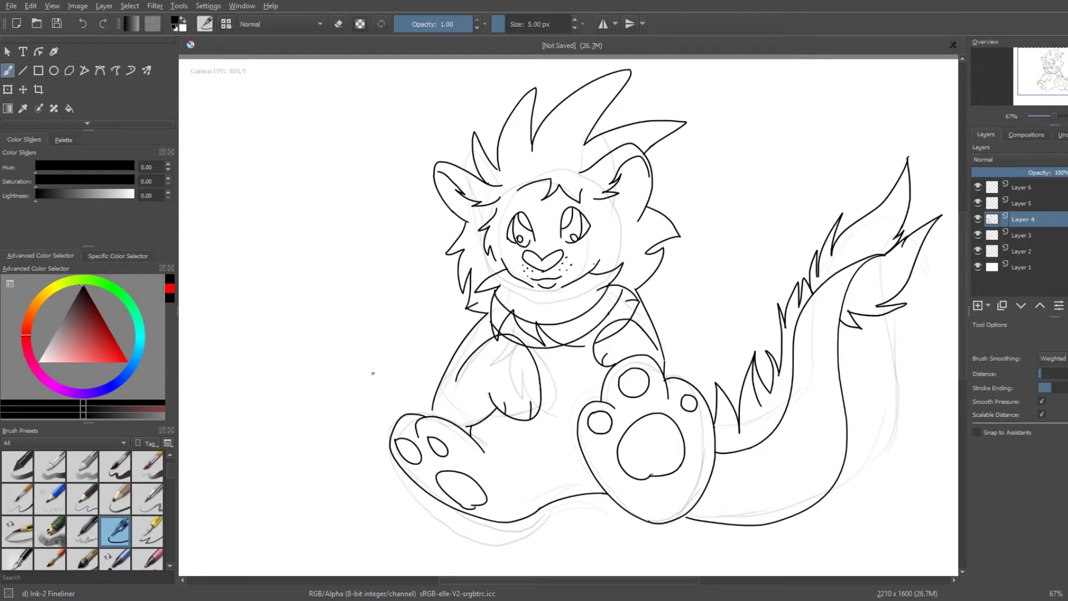
Erase the fur spikes and stray line bits inside the collar near the arm
key(e)
scroll(598, 168, up, 2)
scroll(589, 372, down, 3)
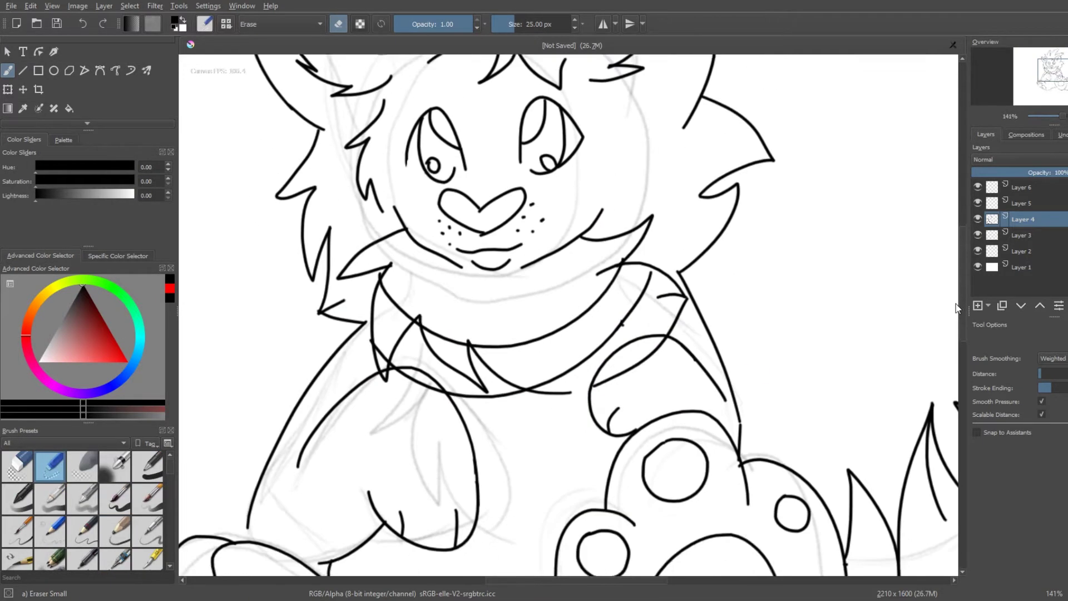
mouse_move(523, 392)
mouse_down()
mouse_move(473, 390)
mouse_move(434, 358)
mouse_move(467, 362)
mouse_up()
drag(390, 361, 407, 340)
drag(431, 384, 387, 387)
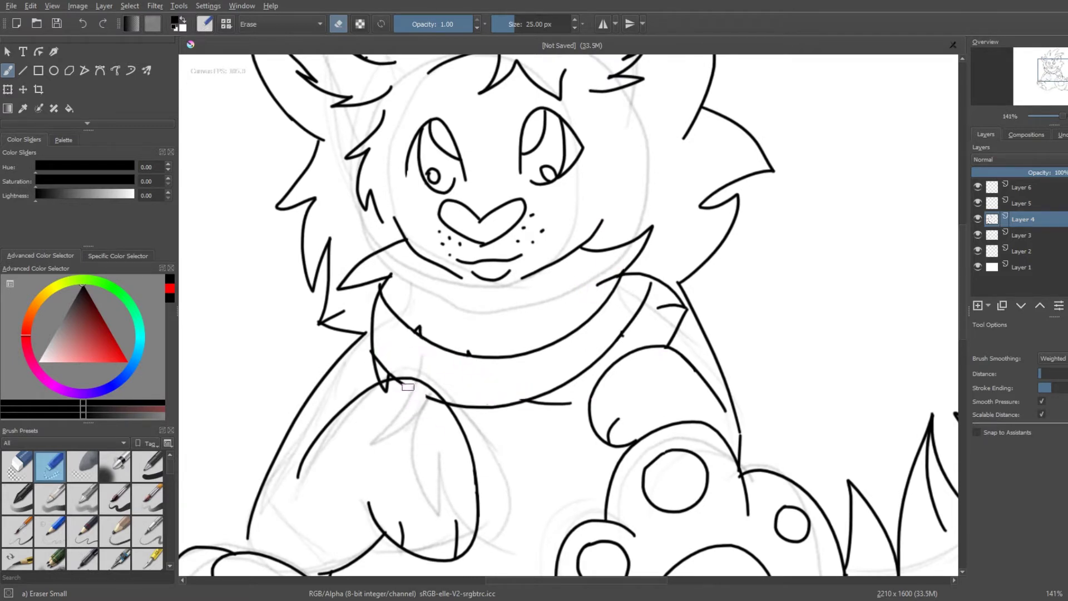
Shrink the eraser size, then switch back to the Ink-2 Fineliner
key(bracketleft)
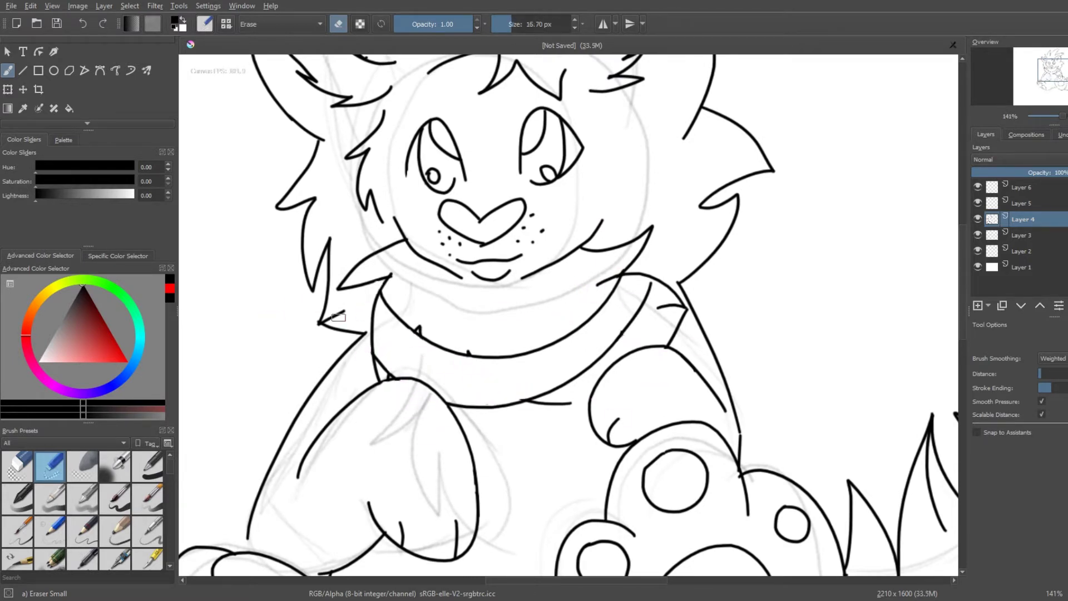
scroll(736, 479, down, 5)
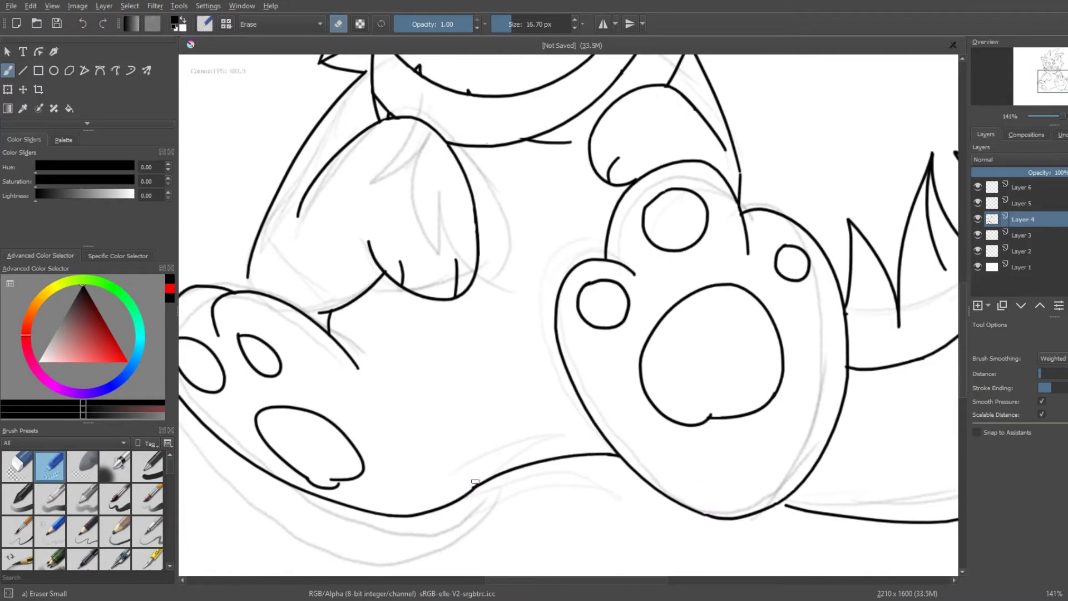
scroll(614, 307, right, 3)
scroll(614, 307, up, 5)
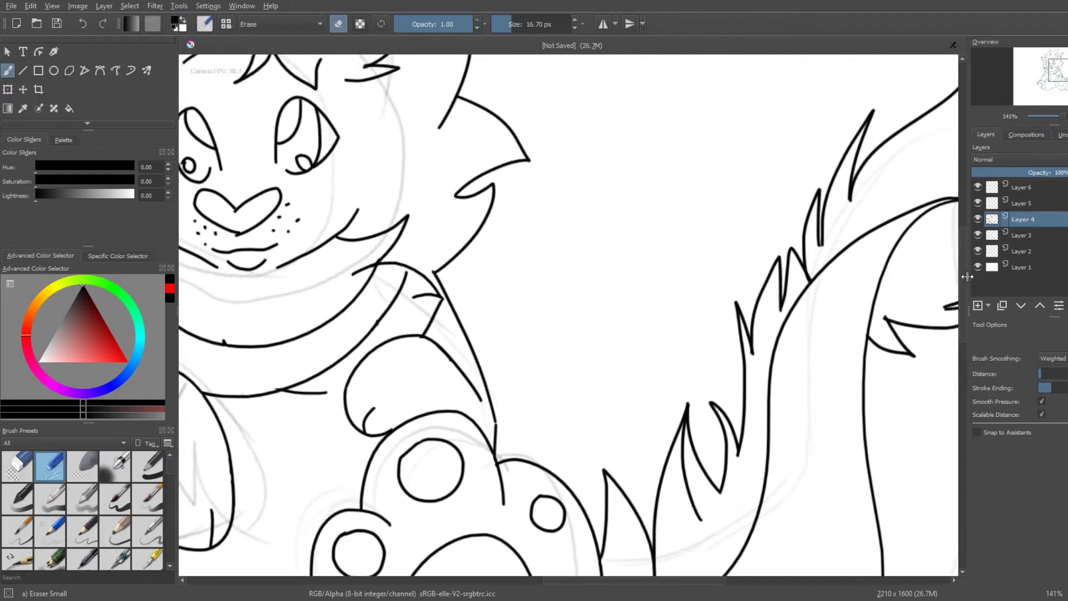
key(slash)
scroll(510, 346, left, 4)
scroll(510, 346, down, 2)
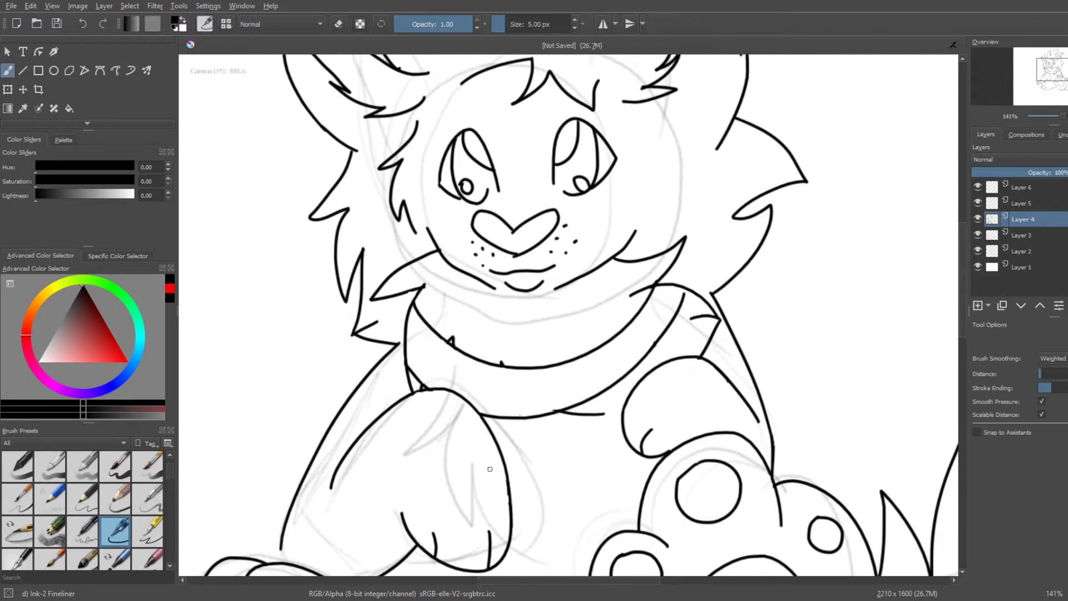
Close the gap in the arm line at the paw after undoing a trial pendant
mouse_move(526, 397)
mouse_down()
mouse_move(520, 445)
mouse_move(551, 445)
mouse_up()
key(ctrl+z)
key(ctrl+z)
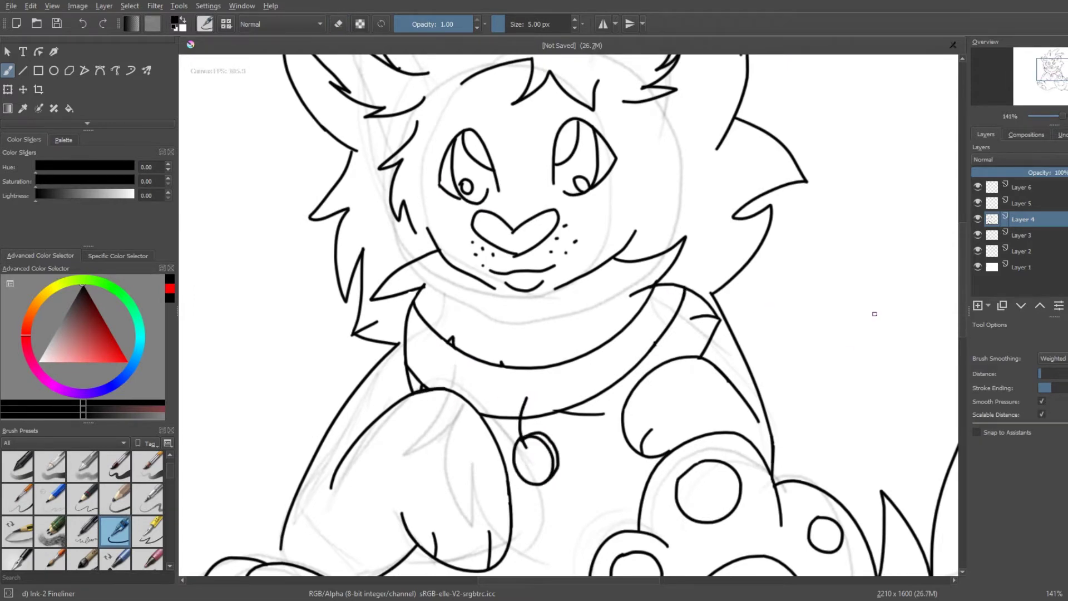
scroll(370, 518, down, 4)
drag(286, 300, 281, 325)
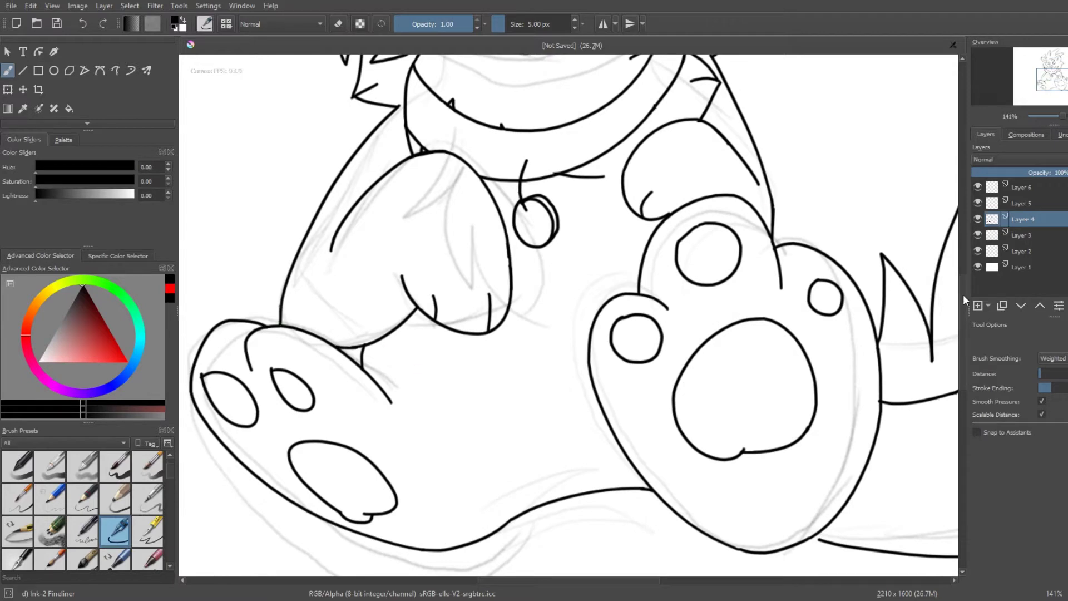
scroll(964, 300, up, 3)
Ink fur tufts on the chest, remove a stray line at the paw pad, and zoom out
drag(521, 267, 484, 278)
drag(508, 281, 523, 321)
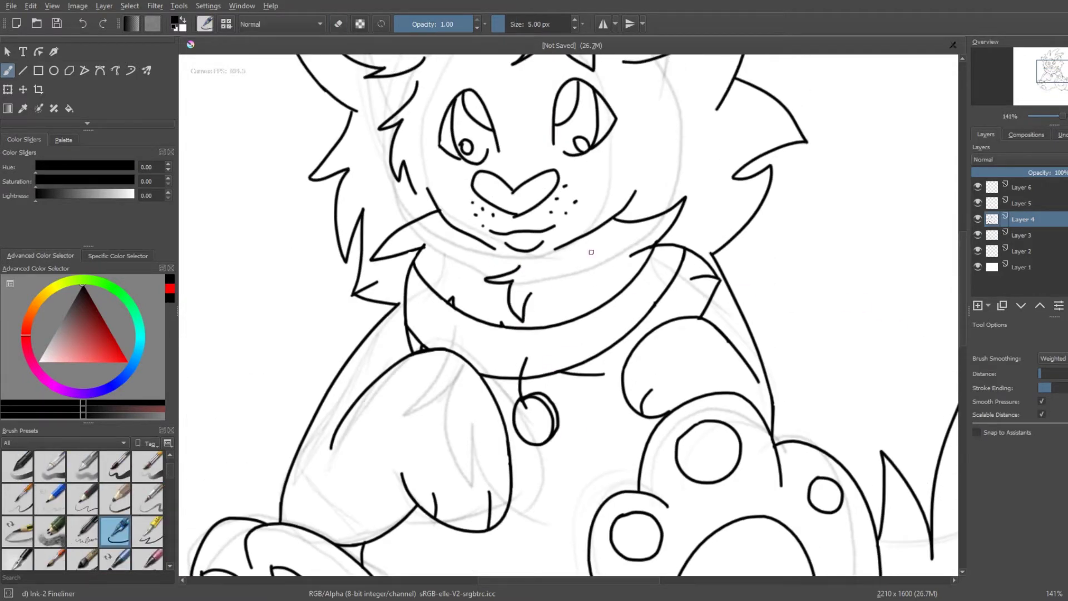
drag(591, 247, 612, 278)
scroll(411, 269, up, 4)
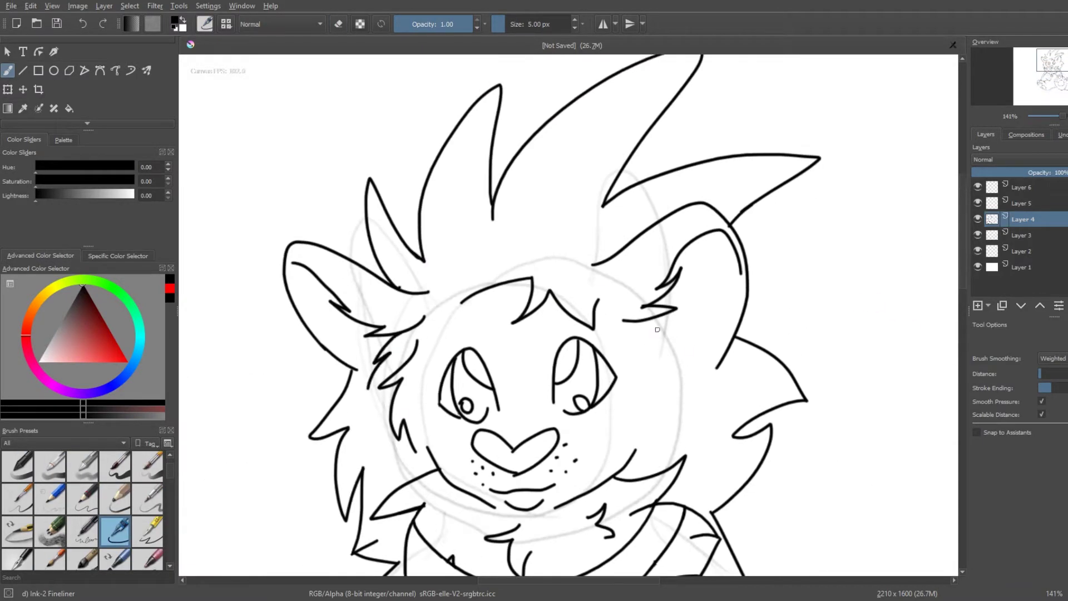
key(minus)
key(minus)
key(minus)
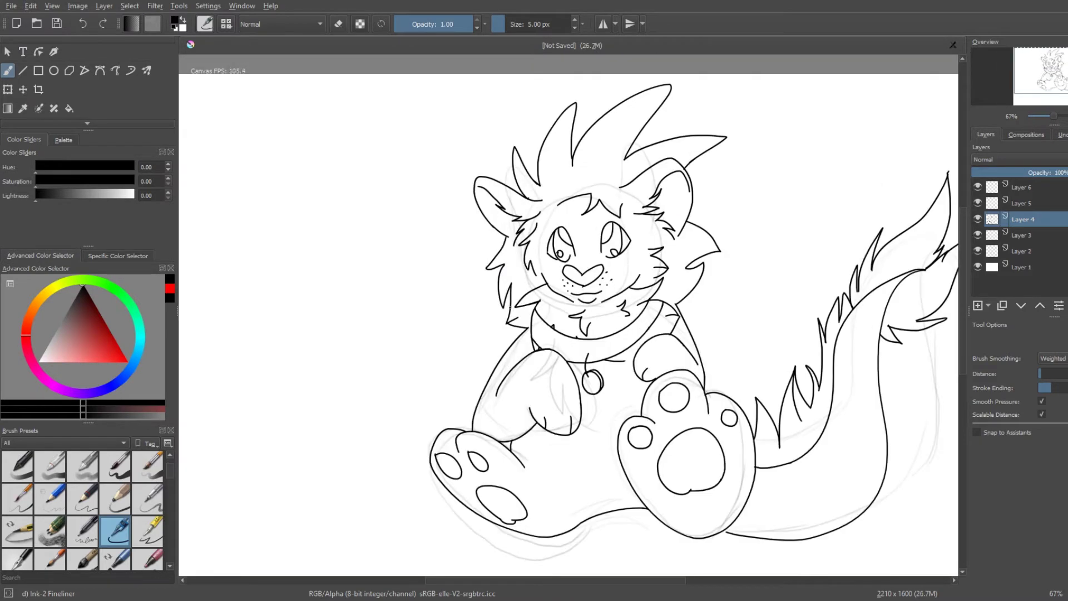
scroll(720, 395, up, 6)
key(ctrl+z)
key(minus)
key(minus)
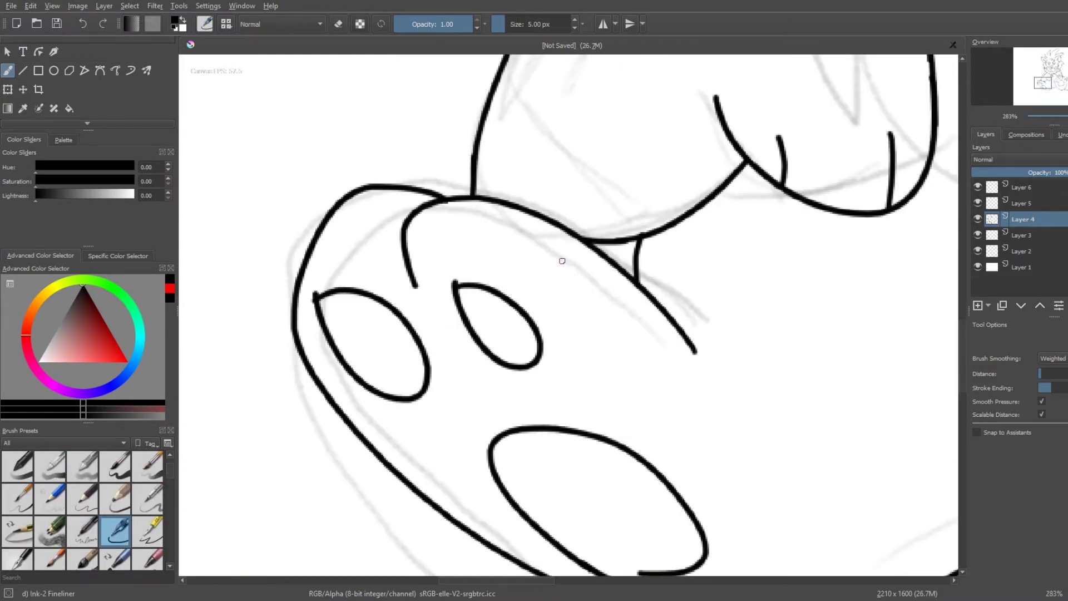
Toggle the small eraser, then ink jagged fur on the belly between the paws and along the left arm
key(e)
key(minus)
key(minus)
key(minus)
scroll(705, 506, up, 3)
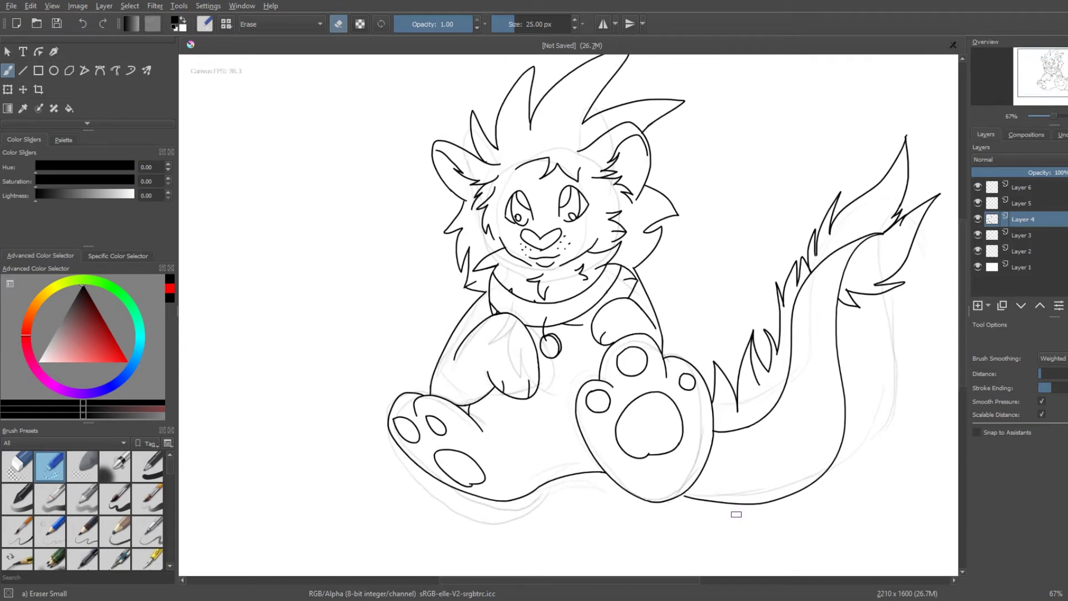
key(e)
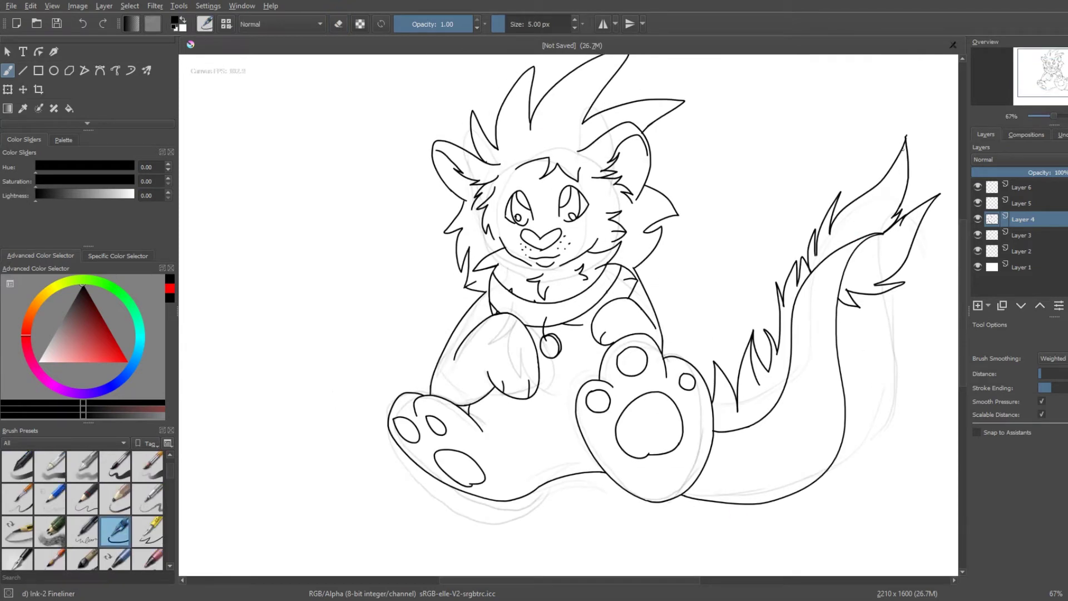
key(e)
key(e)
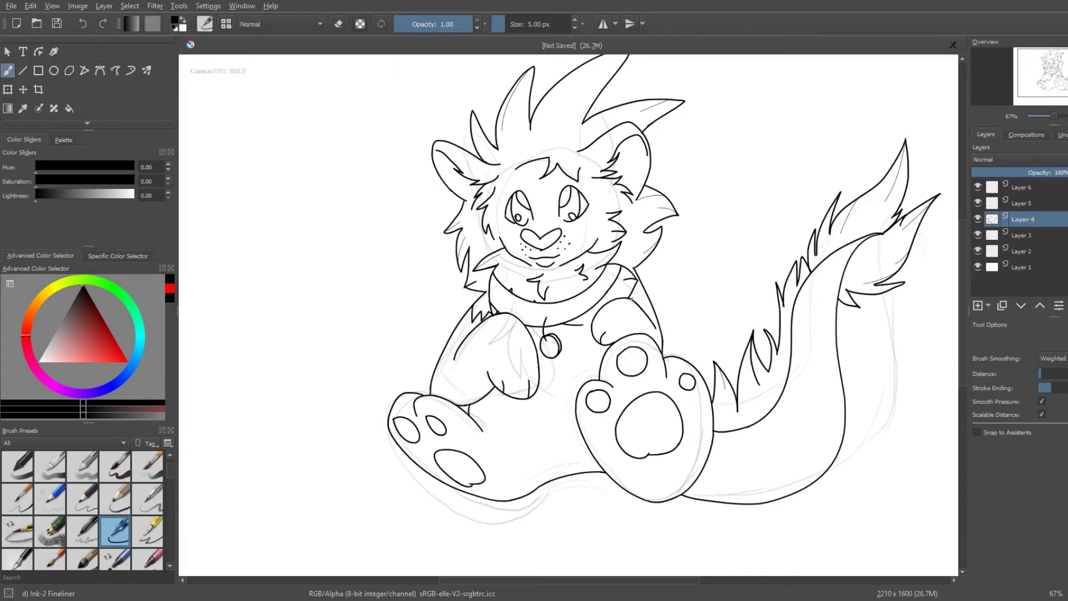
mouse_move(513, 417)
mouse_down()
mouse_move(562, 442)
mouse_move(576, 404)
mouse_up()
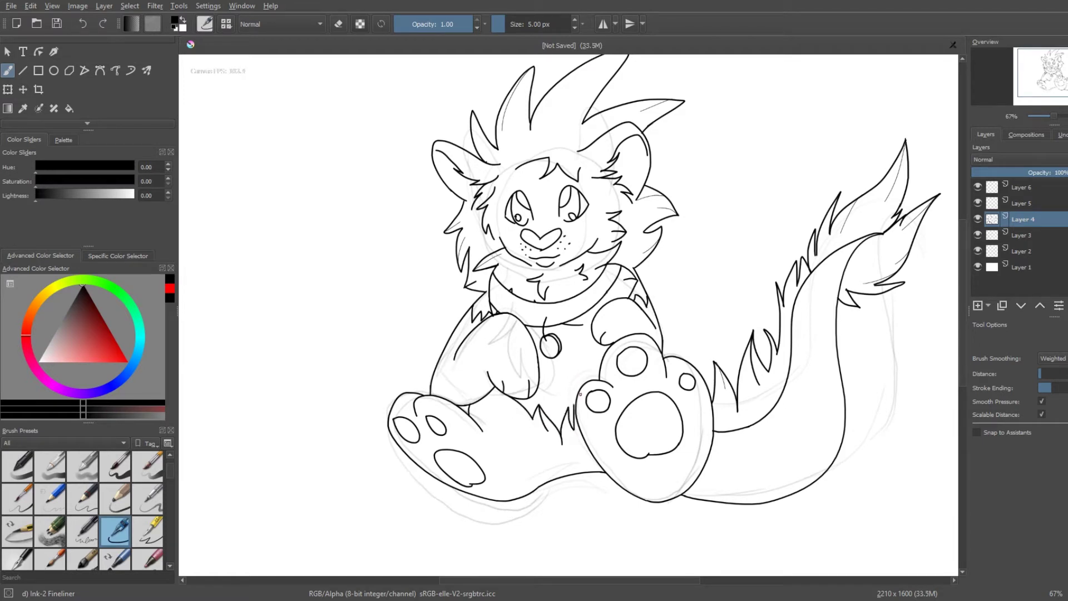
drag(484, 323, 472, 356)
drag(472, 356, 496, 378)
Add fur on the right arm, clear the sketch on Layer 3, and select Layer 2
mouse_move(615, 322)
mouse_down()
mouse_move(628, 306)
mouse_move(619, 328)
mouse_up()
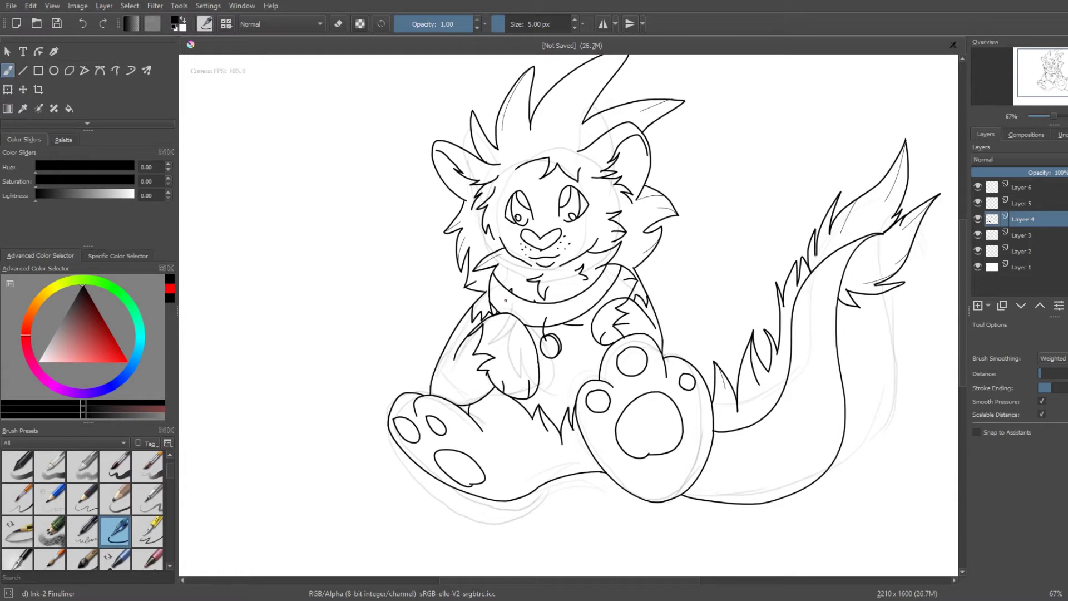
click(1023, 235)
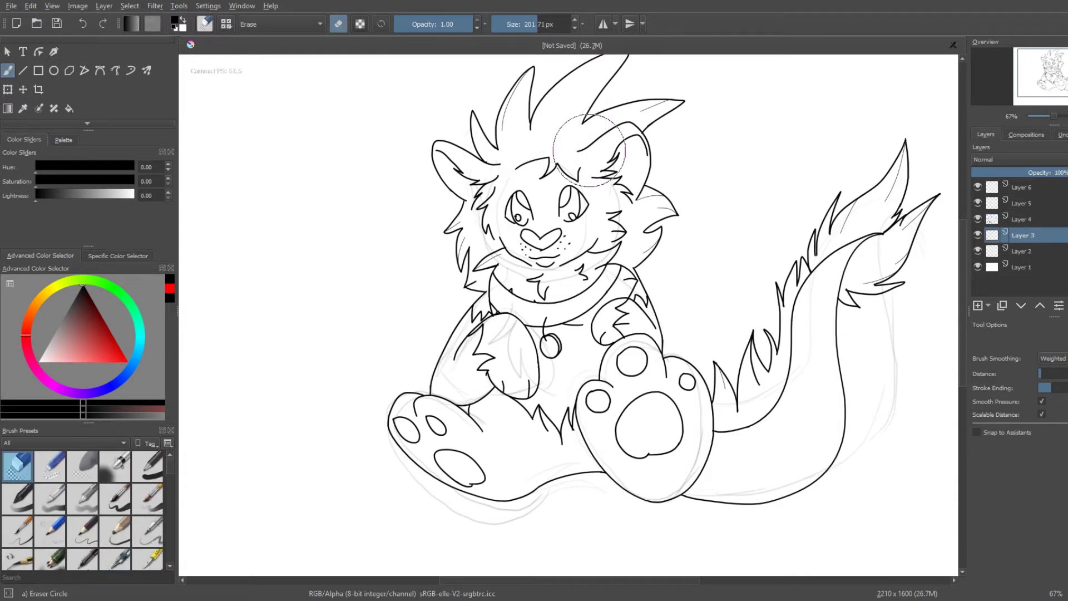
click(1023, 251)
Paint the ear and both horns orange with the Basic-5 Size brush
click(115, 498)
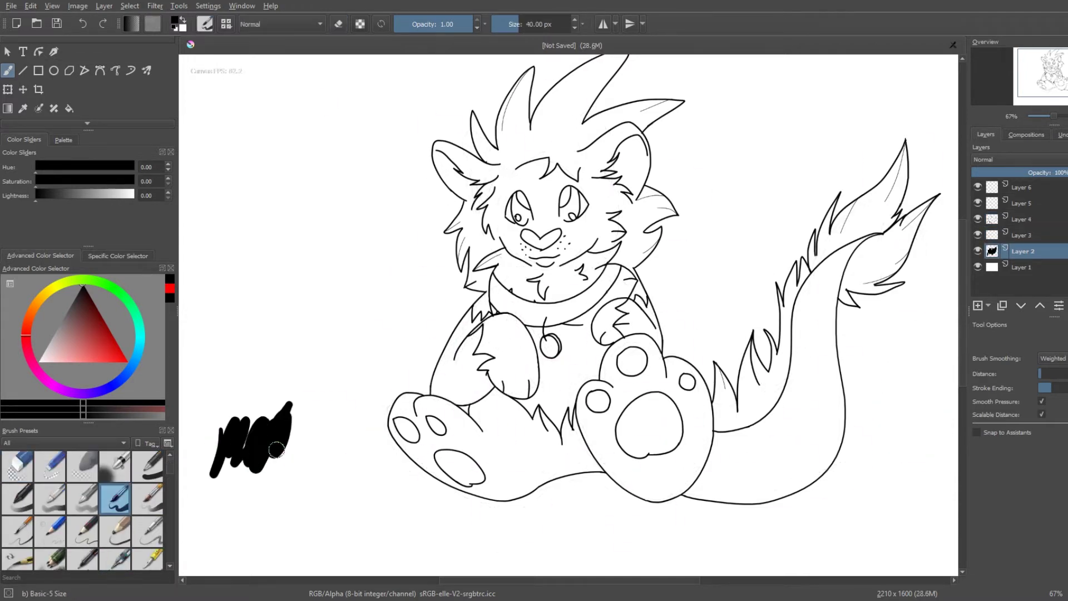
click(35, 303)
click(97, 362)
mouse_move(507, 156)
mouse_down()
mouse_move(520, 82)
mouse_move(514, 134)
mouse_up()
mouse_move(517, 94)
mouse_down()
mouse_move(531, 144)
mouse_move(486, 156)
mouse_move(473, 117)
mouse_move(515, 184)
mouse_move(548, 136)
mouse_move(557, 95)
mouse_up()
Paint the middle horn, left cheek fur and right side of the mane orange
scroll(551, 147, up, 1)
mouse_move(551, 147)
mouse_down()
mouse_move(618, 89)
mouse_move(573, 167)
mouse_move(576, 206)
mouse_move(577, 162)
mouse_move(681, 133)
mouse_up()
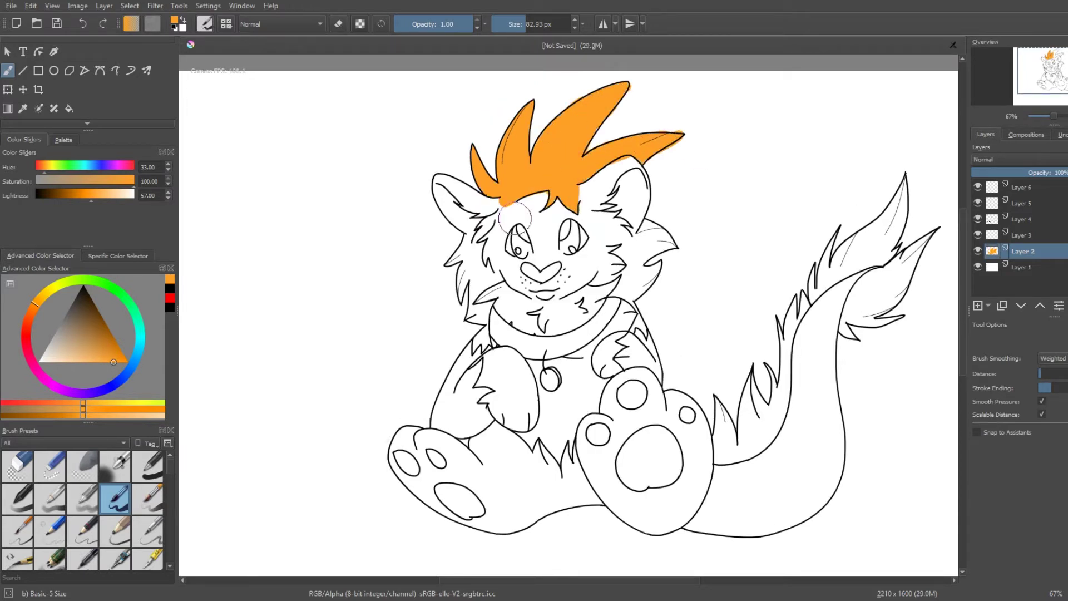
drag(448, 264, 509, 209)
mouse_move(473, 247)
mouse_down()
mouse_move(462, 273)
mouse_move(497, 280)
mouse_move(473, 320)
mouse_move(534, 326)
mouse_move(601, 303)
mouse_move(618, 275)
mouse_move(617, 243)
mouse_move(585, 189)
mouse_move(645, 301)
mouse_up()
drag(640, 223, 673, 251)
Paint the left arm and leg, both feet, the right hand and the lower tail orange
mouse_move(462, 390)
mouse_down()
mouse_move(440, 428)
mouse_move(473, 350)
mouse_move(467, 434)
mouse_move(405, 467)
mouse_move(529, 501)
mouse_move(590, 467)
mouse_up()
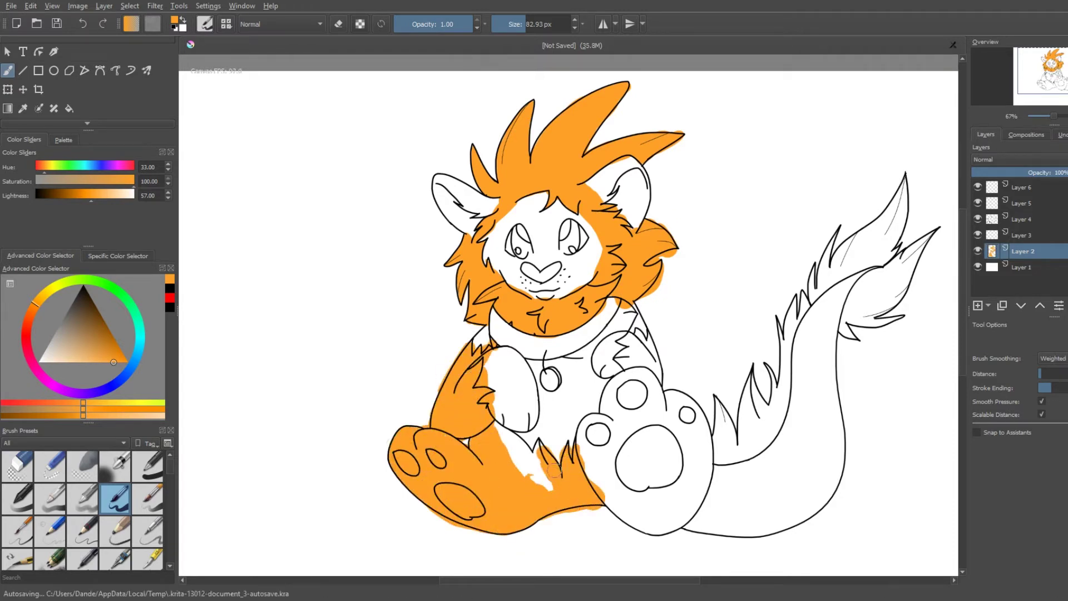
drag(501, 445, 601, 478)
mouse_move(640, 523)
mouse_down()
mouse_move(595, 434)
mouse_move(667, 473)
mouse_up()
mouse_move(617, 384)
mouse_down()
mouse_move(640, 334)
mouse_move(656, 361)
mouse_up()
drag(718, 457, 763, 434)
mouse_move(802, 301)
mouse_down()
mouse_move(751, 427)
mouse_move(823, 290)
mouse_move(907, 178)
mouse_up()
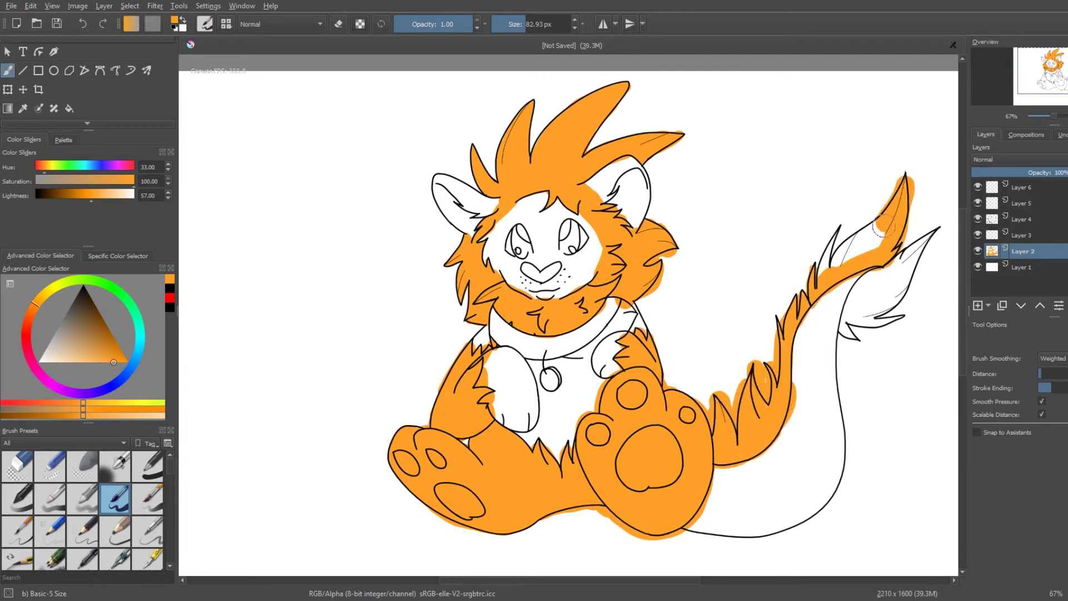
drag(823, 267, 891, 334)
drag(941, 229, 857, 334)
scroll(171, 473, down, 1)
Switch to the 9.33 px Eraser Circle and erase the orange spill around the right ear
key(1)
click(116, 531)
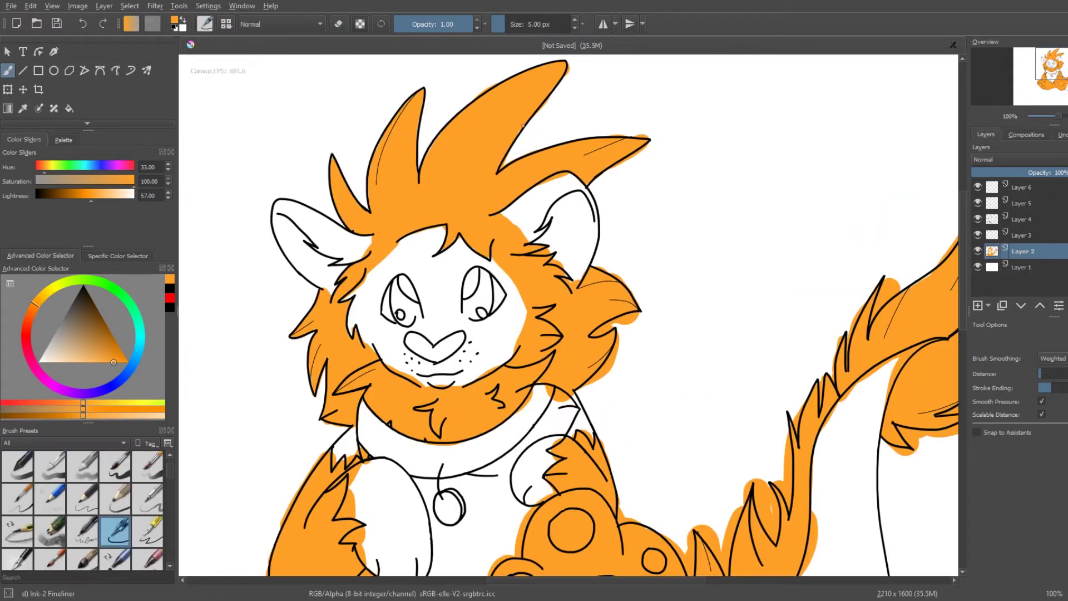
scroll(171, 473, up, 1)
click(50, 466)
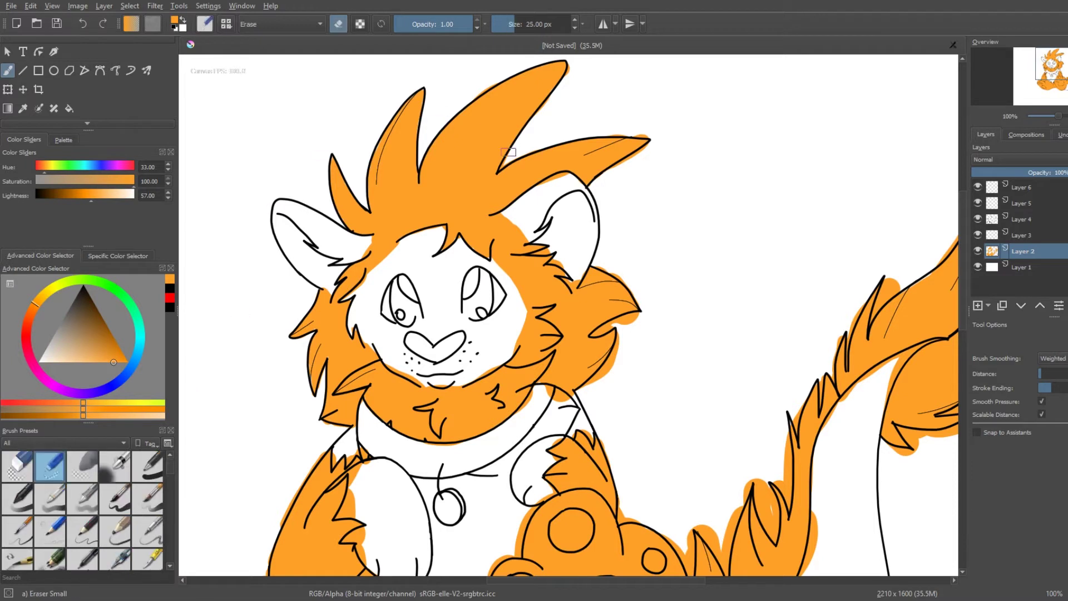
drag(494, 216, 545, 249)
key(ctrl+z)
click(23, 461)
mouse_move(492, 214)
mouse_down()
mouse_move(569, 284)
mouse_move(638, 305)
mouse_move(590, 335)
mouse_move(620, 338)
mouse_up()
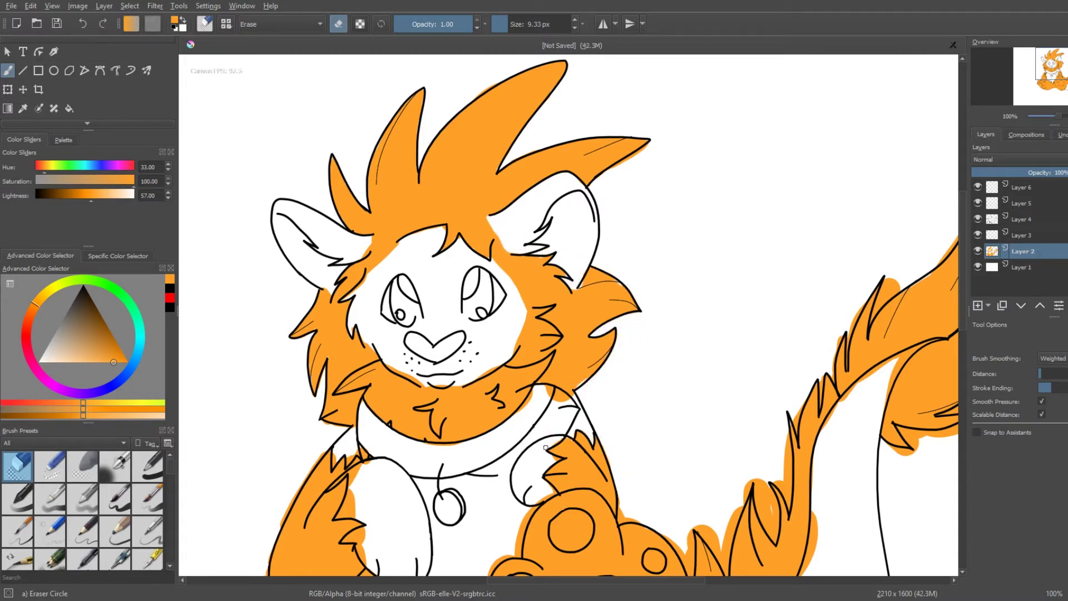
Erase orange overflow along the paws, the face's right side, under the chin and the body's left edge
drag(546, 448, 537, 499)
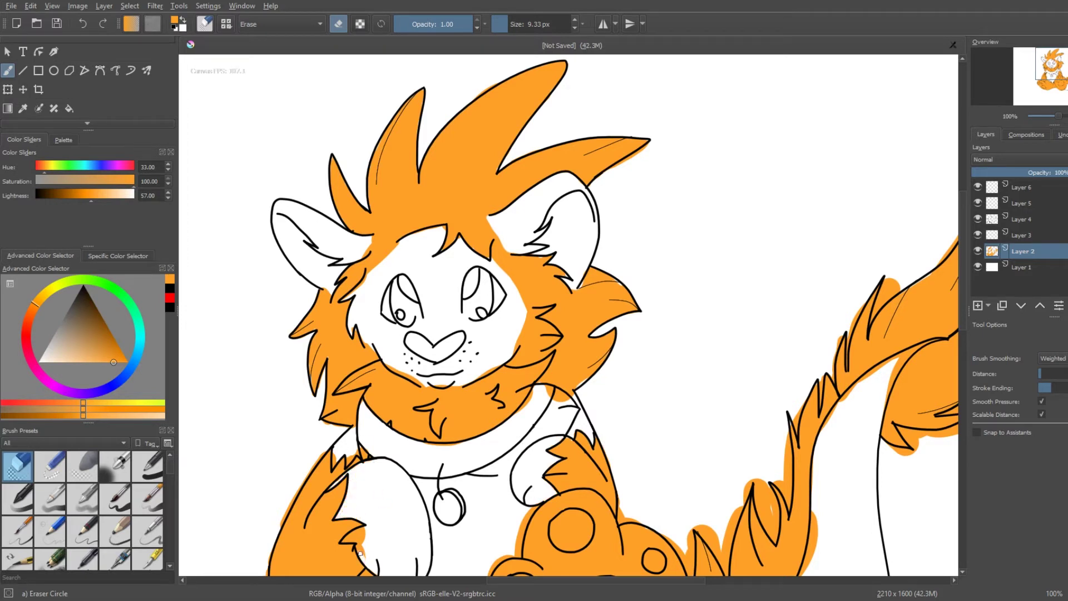
drag(361, 553, 359, 534)
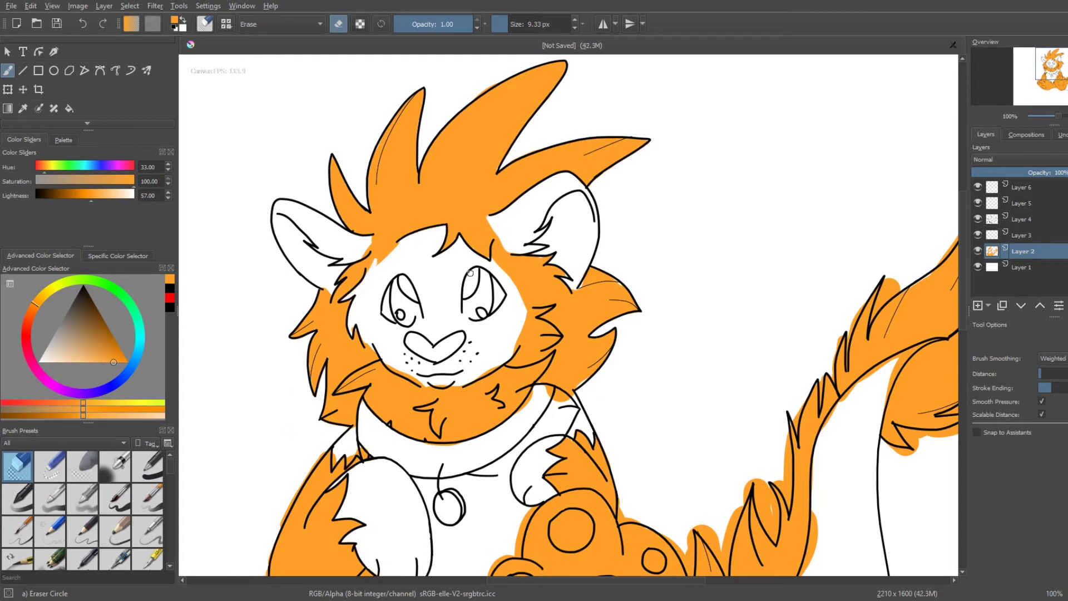
drag(492, 253, 525, 329)
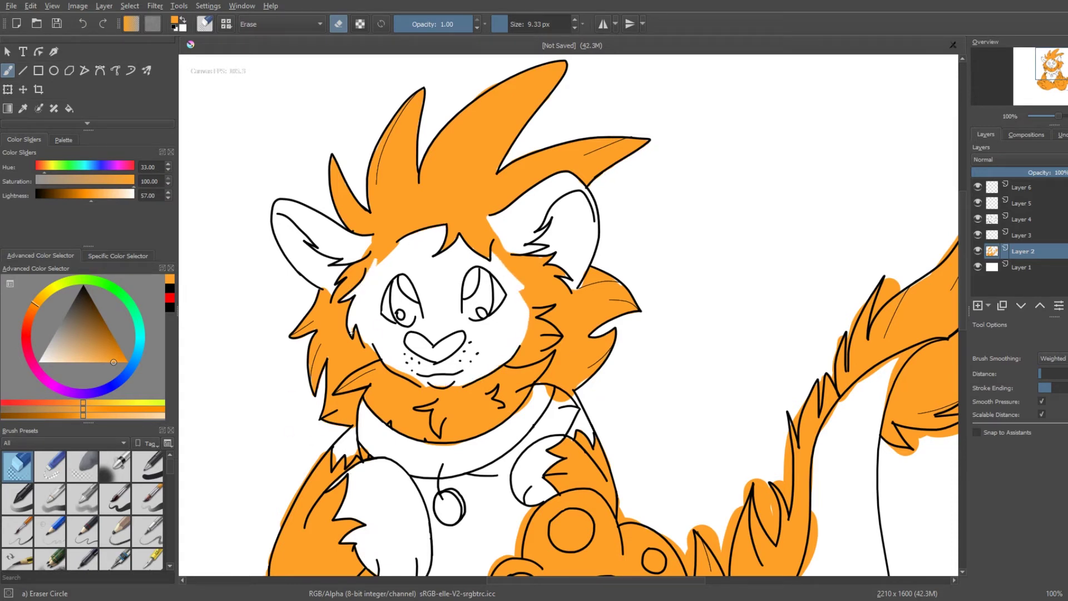
drag(404, 375, 462, 387)
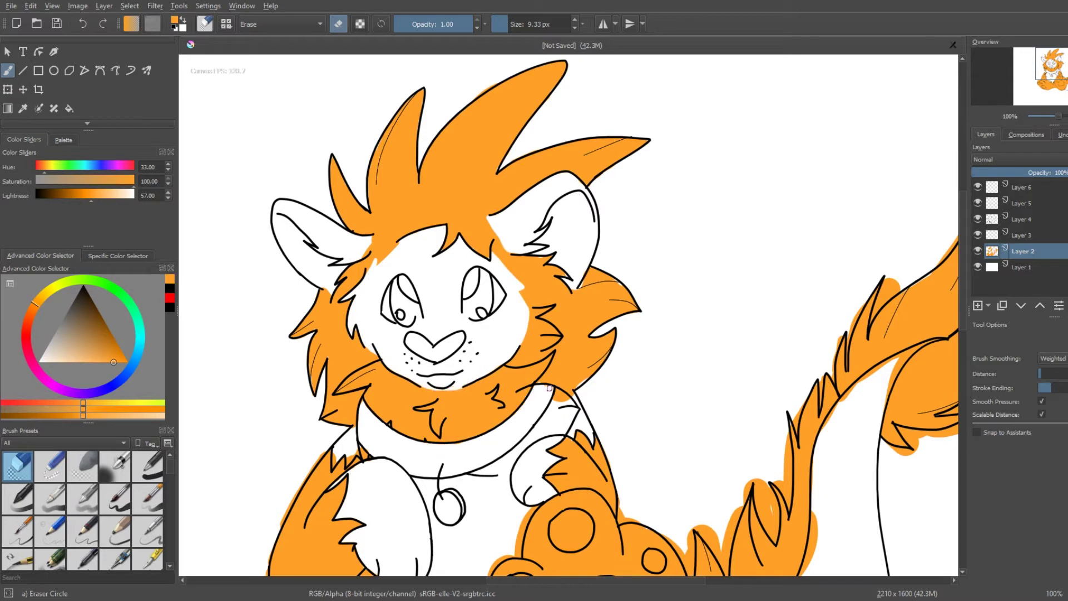
scroll(549, 388, down, 5)
drag(356, 265, 278, 338)
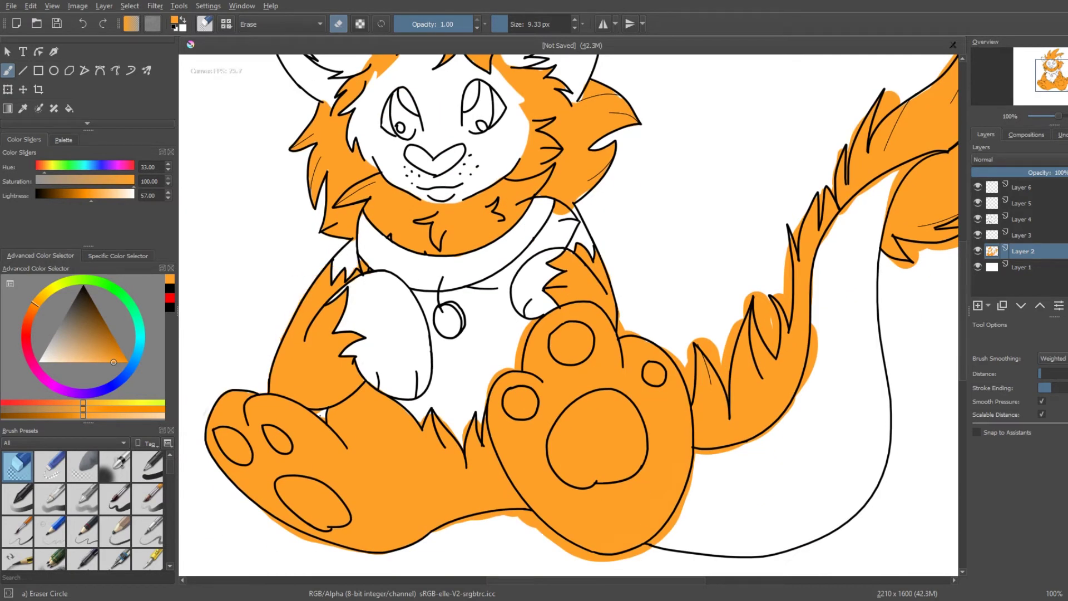
drag(220, 505, 370, 560)
mouse_move(449, 527)
mouse_down()
mouse_move(500, 514)
mouse_move(595, 556)
mouse_move(657, 551)
mouse_move(690, 490)
mouse_move(774, 432)
mouse_move(815, 328)
mouse_move(827, 234)
mouse_move(890, 167)
mouse_move(913, 164)
mouse_move(882, 217)
mouse_up()
Erase orange overflow along the tail's outlines and around its tip
mouse_move(620, 334)
mouse_down()
mouse_move(687, 378)
mouse_move(693, 342)
mouse_move(723, 373)
mouse_move(762, 279)
mouse_move(779, 312)
mouse_move(790, 295)
mouse_move(796, 219)
mouse_up()
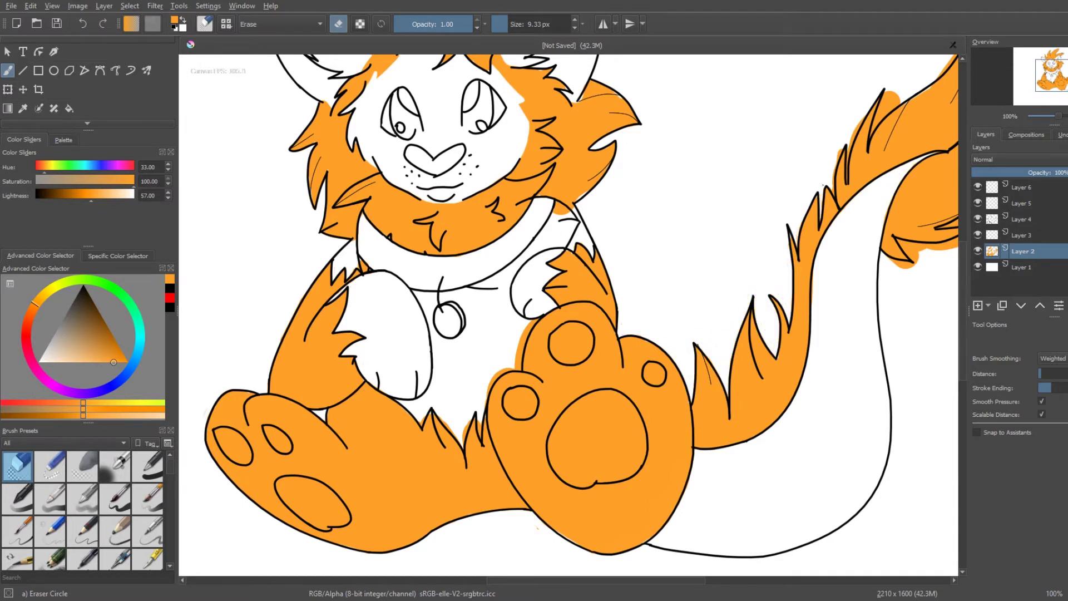
drag(885, 95, 886, 134)
scroll(779, 279, right, 5)
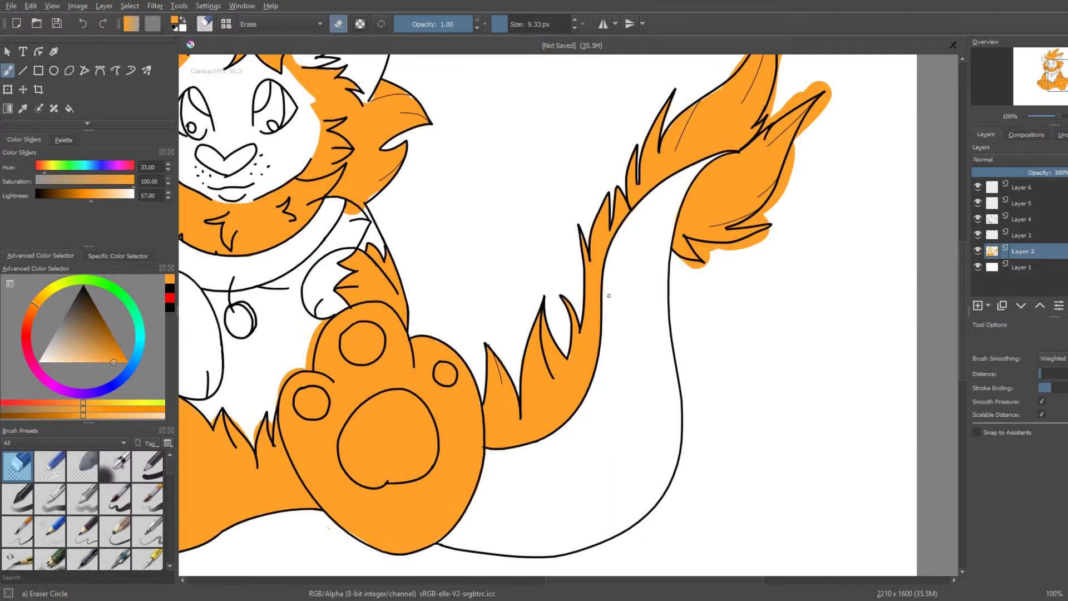
drag(682, 256, 724, 269)
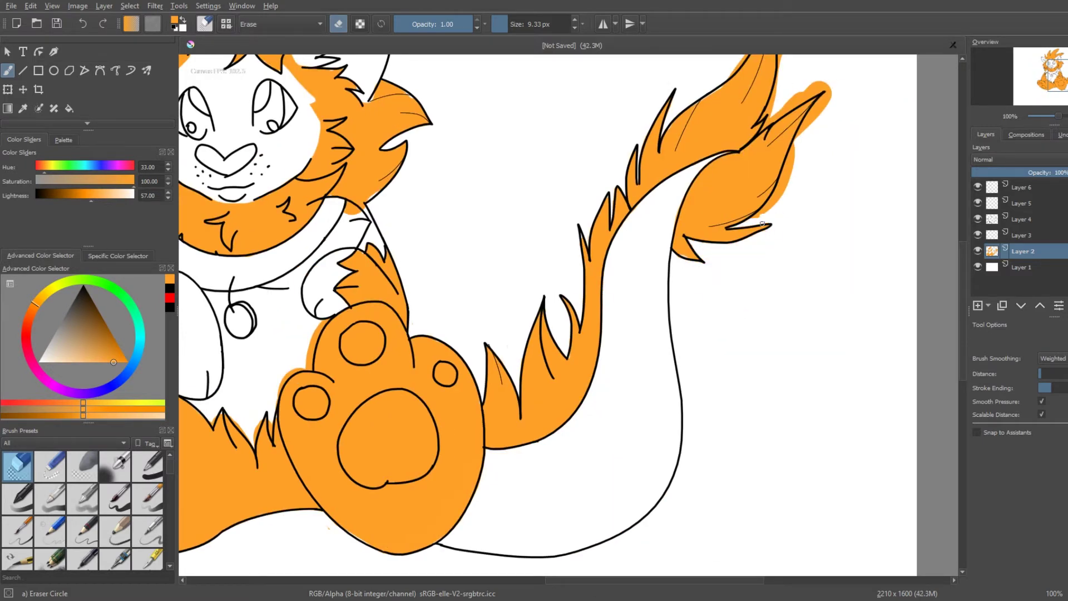
drag(762, 224, 791, 170)
drag(763, 130, 828, 84)
scroll(827, 152, up, 3)
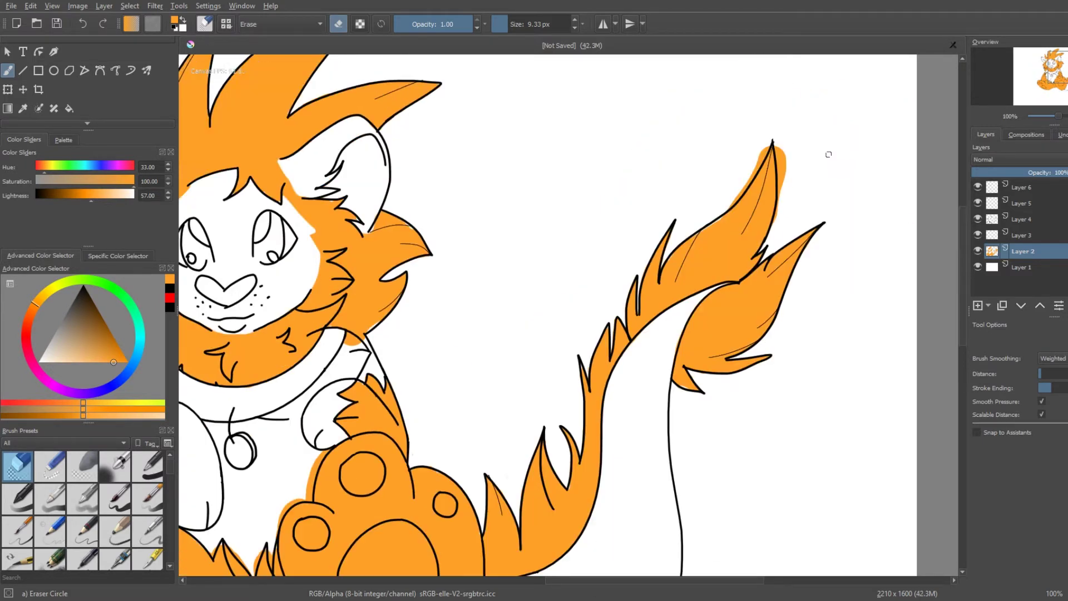
drag(777, 179, 781, 158)
drag(239, 509, 421, 441)
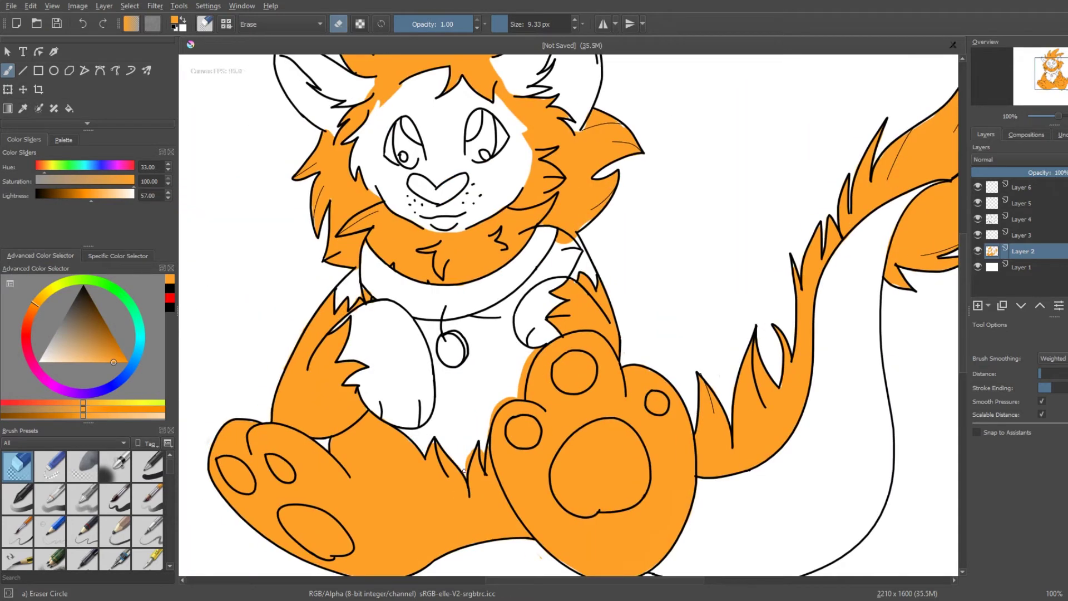
key(slash)
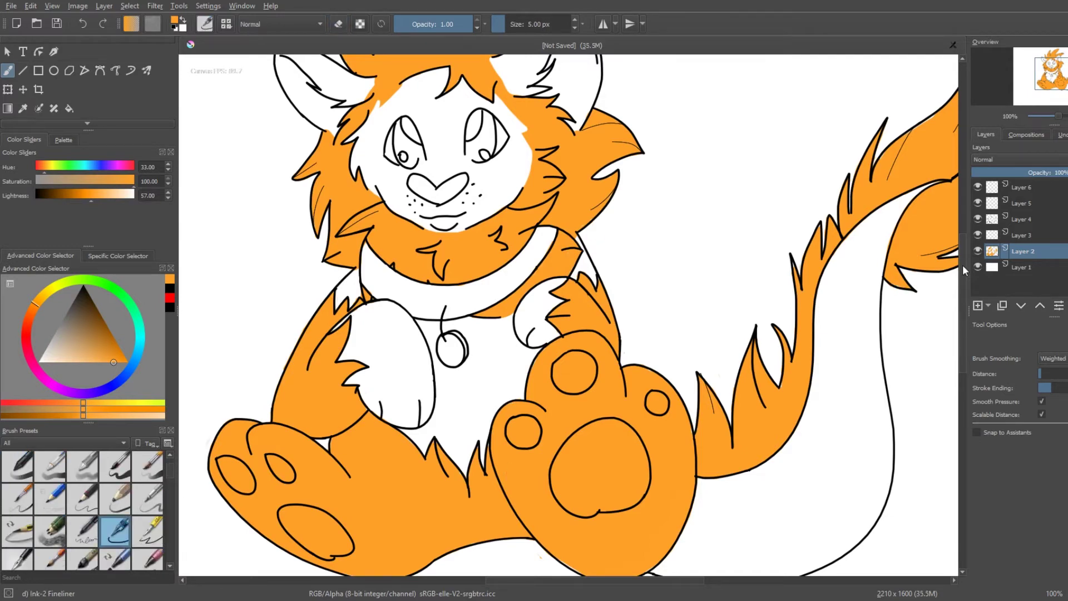
Set up the eraser and zoom to the head, keeping Layer 2 as the active layer
scroll(664, 397, up, 5)
scroll(786, 323, down, 6)
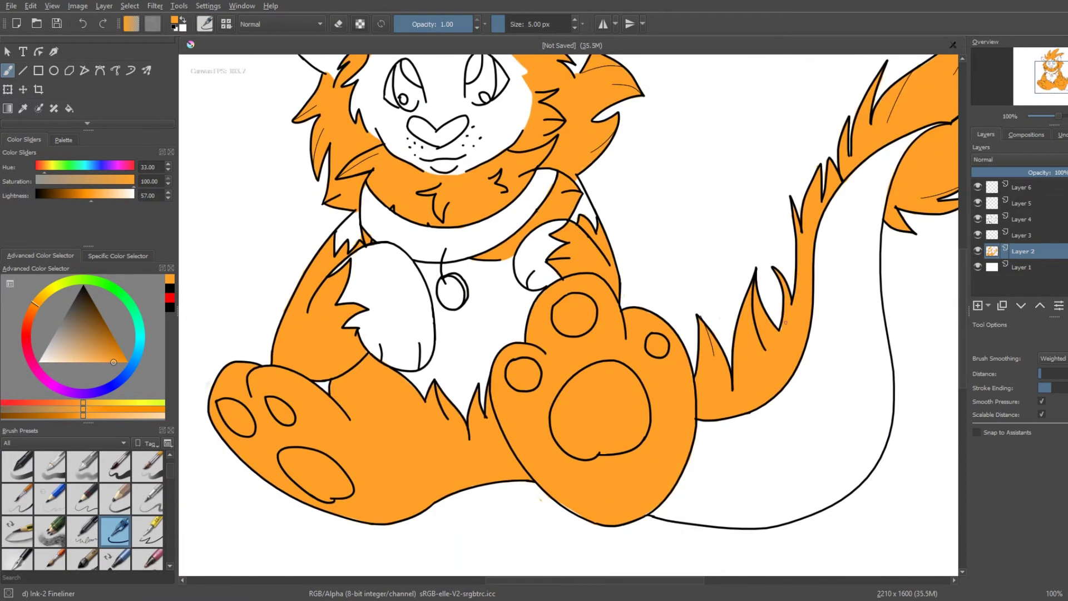
key(e)
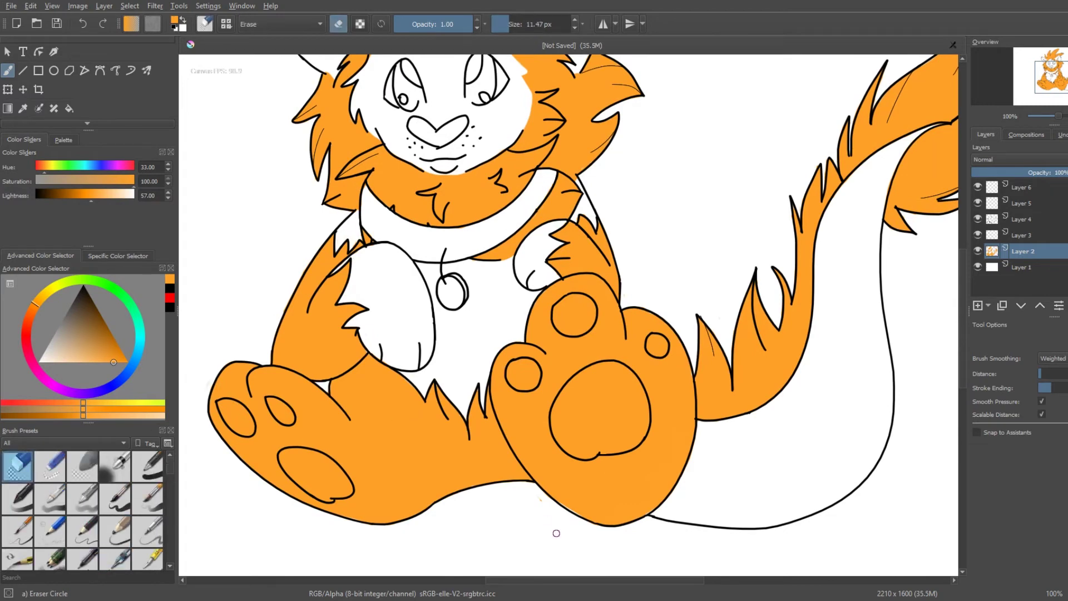
scroll(557, 534, right, 5)
scroll(557, 533, up, 3)
key(e)
scroll(569, 567, down, 5)
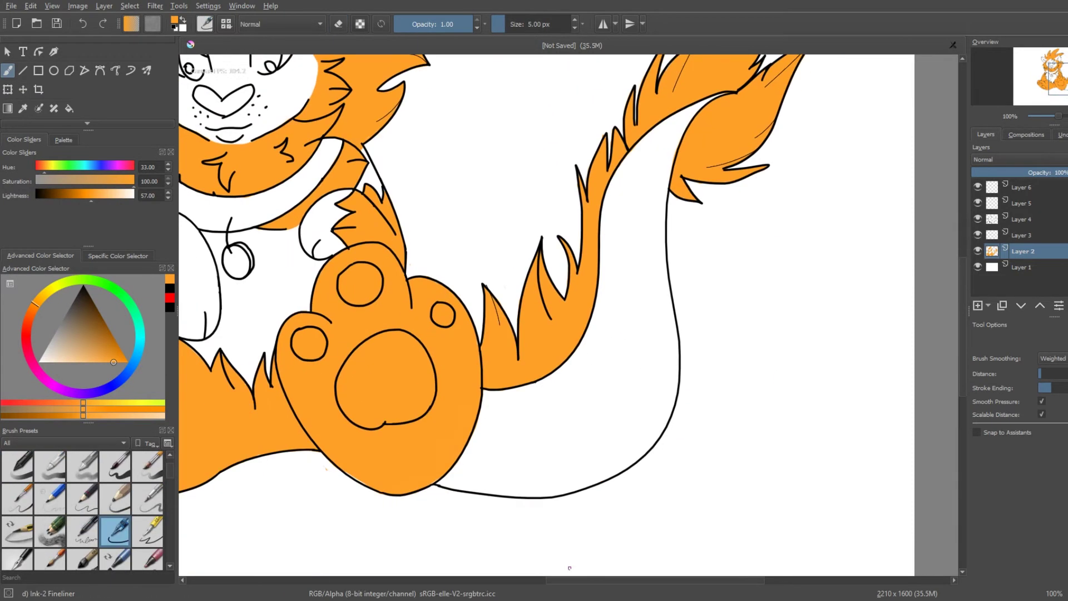
scroll(569, 568, left, 3)
key(Page_Up)
key(Page_Up)
key(e)
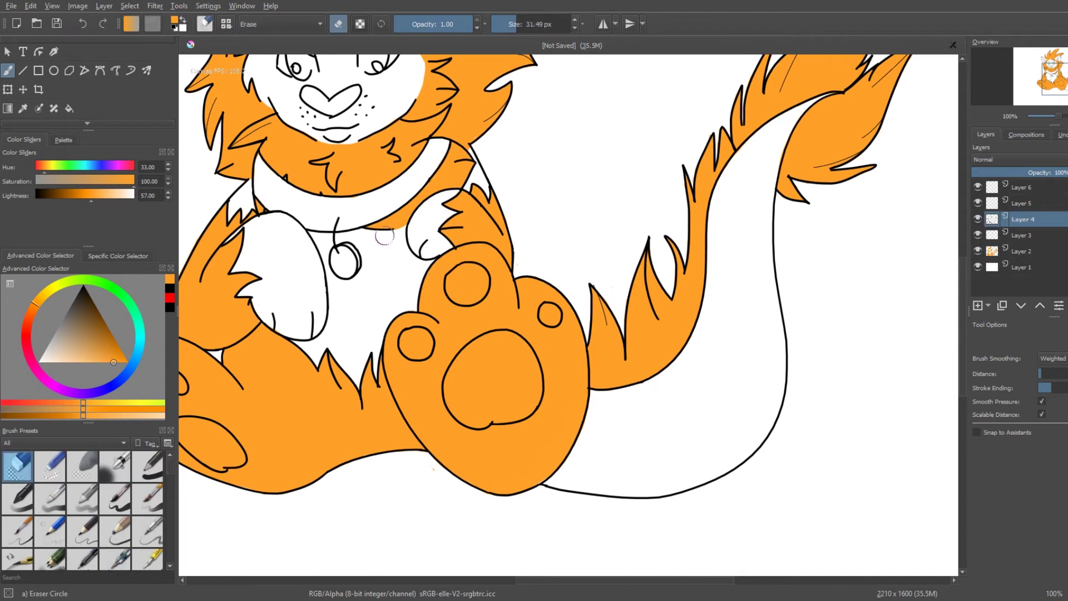
scroll(457, 250, up, 3)
key(Page_Down)
key(Page_Down)
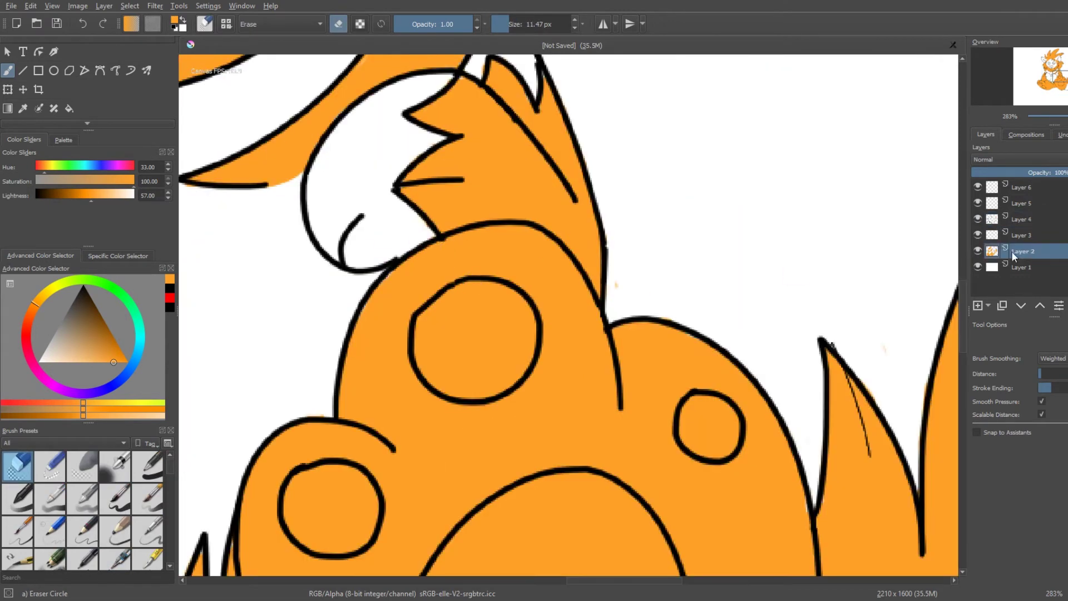
Erase the orange fill spilling over the ear edge on Layer 2
key(e)
scroll(569, 312, up, 10)
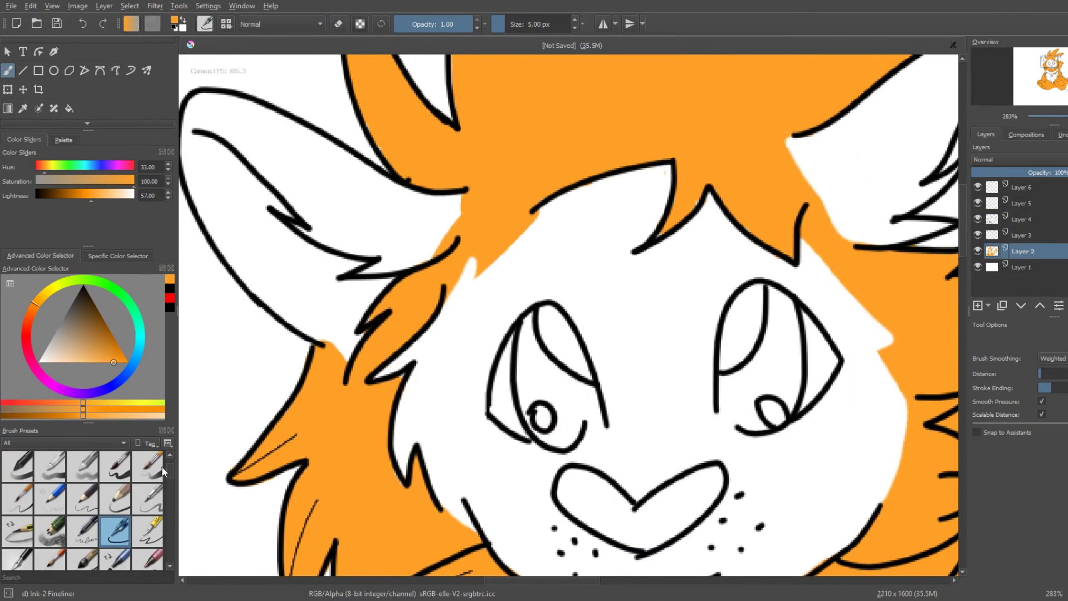
key(e)
drag(457, 208, 346, 358)
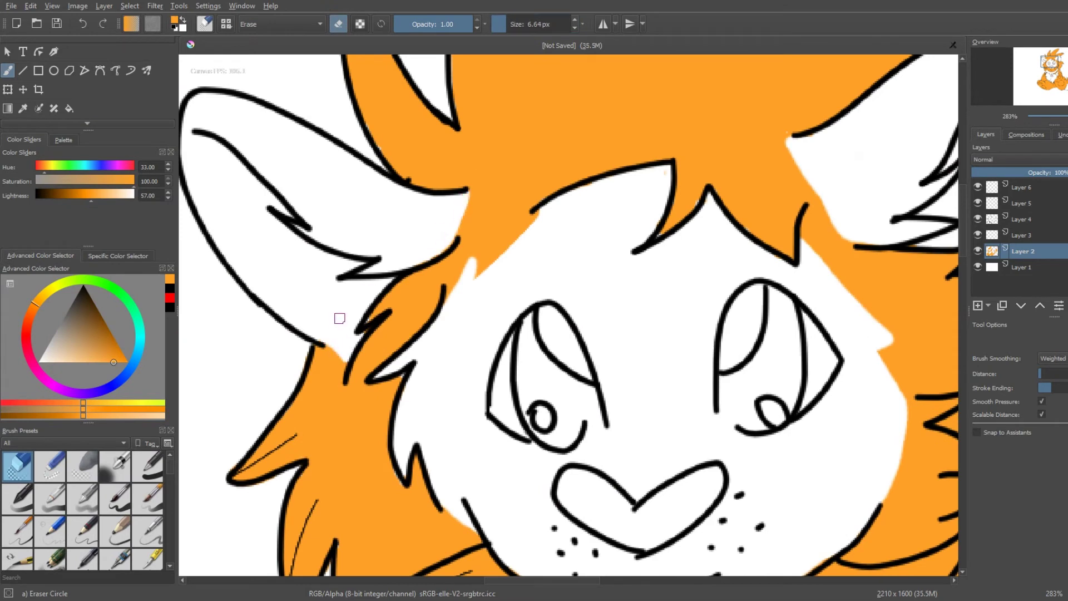
scroll(500, 208, down, 2)
key(e)
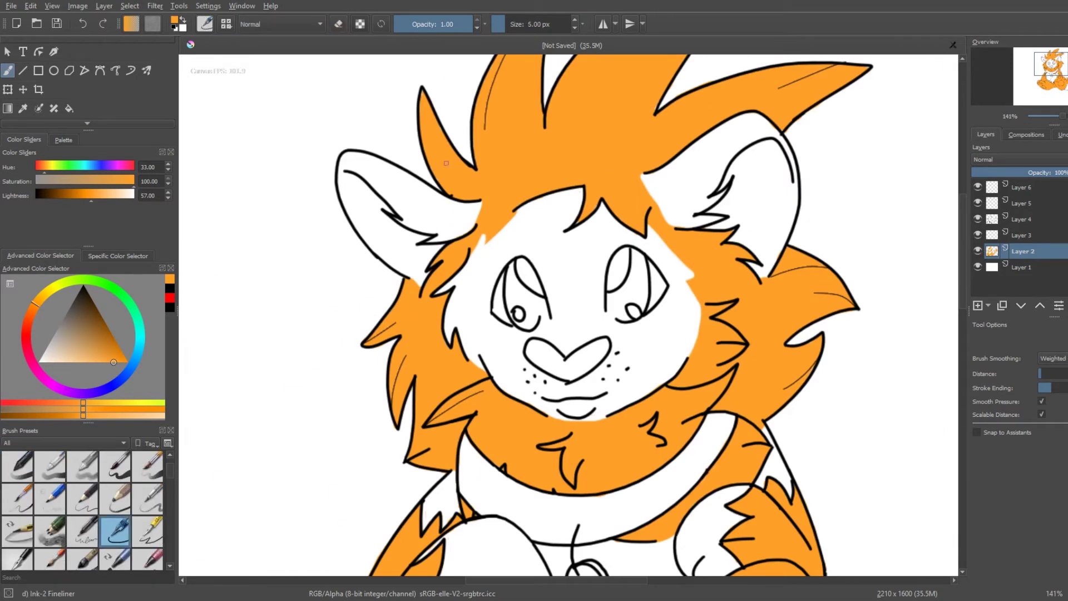
key(e)
scroll(827, 102, down, 3)
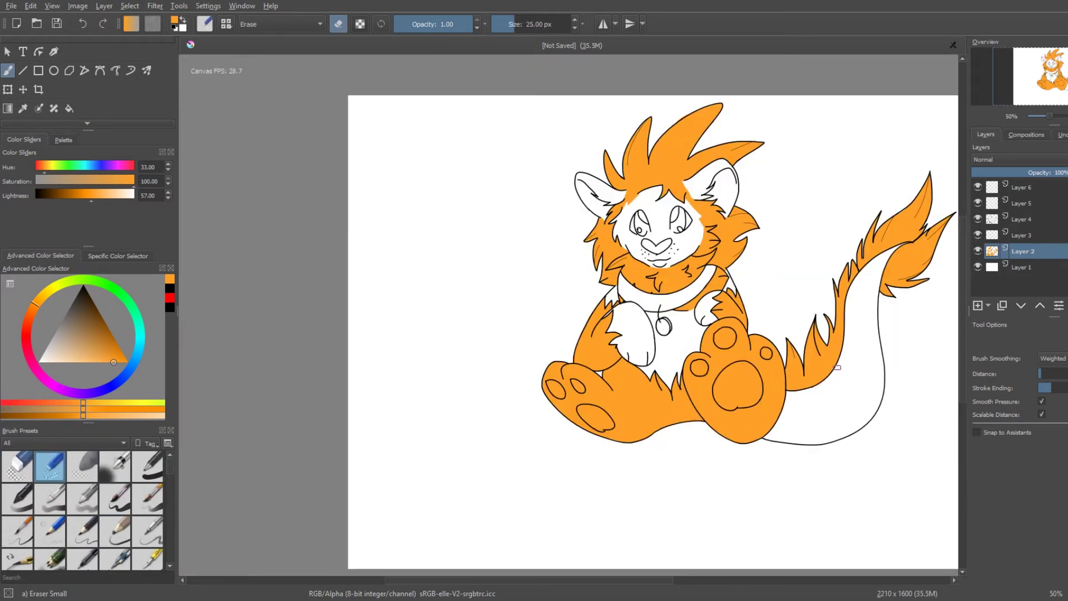
key(/)
Erase the orange from the toe pads and large pads on both feet back to white
scroll(426, 334, up, 3)
scroll(426, 334, up, 3)
mouse_move(443, 345)
mouse_down()
mouse_move(427, 323)
mouse_move(448, 348)
mouse_move(490, 317)
mouse_move(509, 326)
mouse_up()
mouse_move(512, 401)
mouse_down()
mouse_move(544, 432)
mouse_move(579, 434)
mouse_move(551, 392)
mouse_up()
scroll(495, 546, right, 5)
drag(473, 267, 490, 284)
mouse_move(543, 178)
mouse_down()
mouse_move(562, 195)
mouse_move(568, 184)
mouse_up()
drag(667, 228, 676, 239)
mouse_move(562, 345)
mouse_down()
mouse_move(543, 322)
mouse_move(623, 328)
mouse_move(573, 339)
mouse_up()
Paint the left foot's toe pads pink with the Basic-5 Size brush
key(minus)
key(minus)
key(minus)
key(plus)
key(plus)
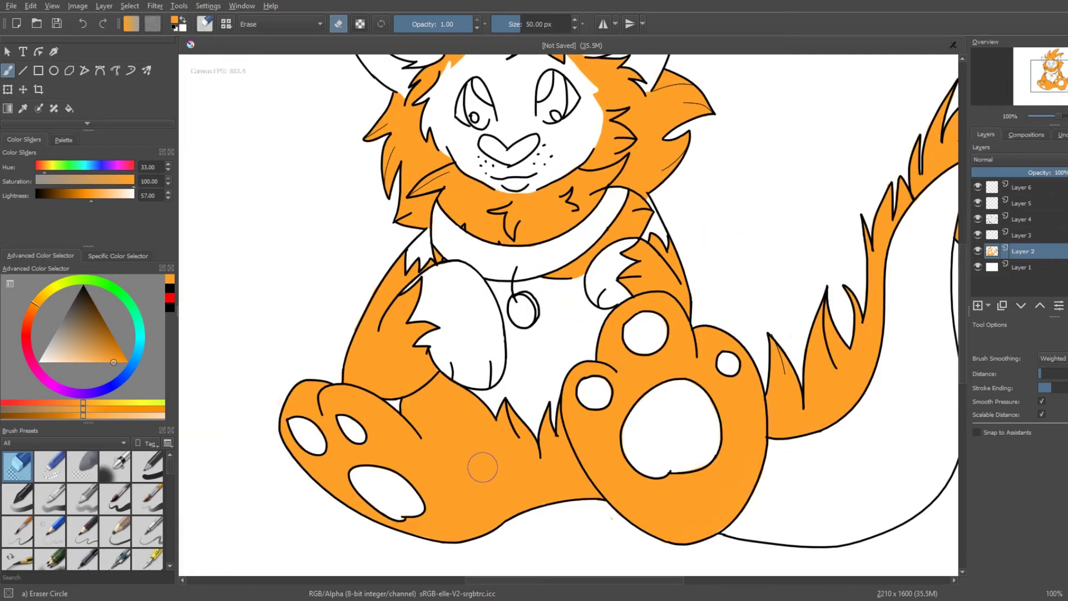
click(61, 388)
click(73, 363)
click(116, 498)
mouse_move(306, 440)
mouse_down()
mouse_move(295, 427)
mouse_move(303, 440)
mouse_up()
mouse_move(348, 432)
mouse_down()
mouse_move(357, 436)
mouse_move(343, 428)
mouse_up()
mouse_move(384, 488)
mouse_down()
mouse_move(411, 506)
mouse_move(395, 486)
mouse_up()
drag(640, 423, 662, 440)
Paint the right paw's two toe pads and large pad pink
key(ctrl+z)
scroll(704, 398, up, 2)
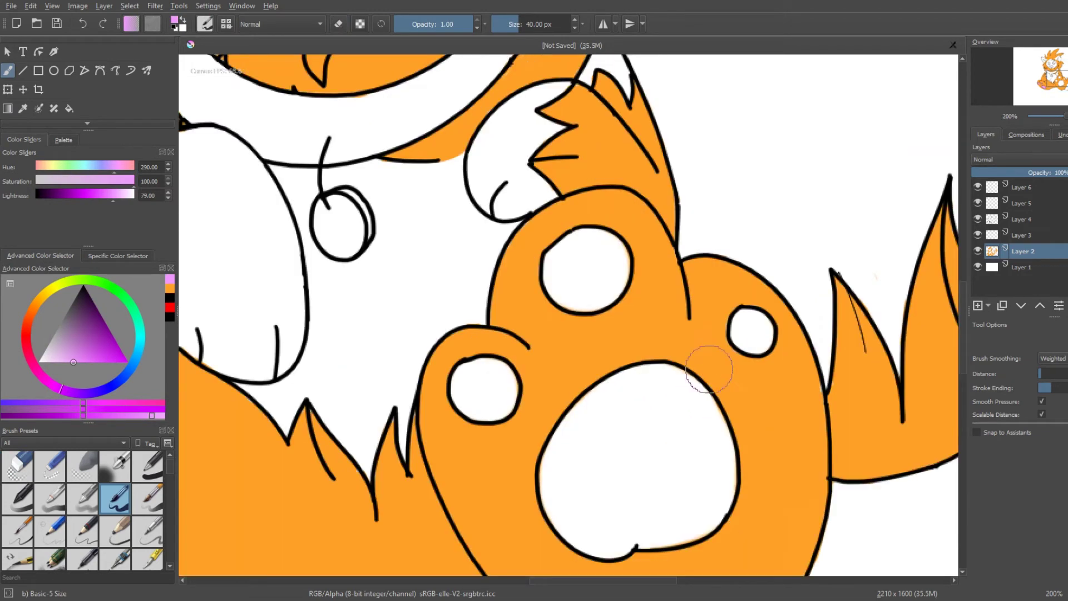
drag(478, 384, 489, 395)
mouse_move(584, 262)
mouse_down()
mouse_move(573, 285)
mouse_move(607, 256)
mouse_up()
drag(745, 323, 757, 339)
mouse_move(579, 445)
mouse_down()
mouse_move(591, 472)
mouse_move(563, 500)
mouse_move(694, 411)
mouse_move(680, 470)
mouse_up()
drag(390, 390, 757, 515)
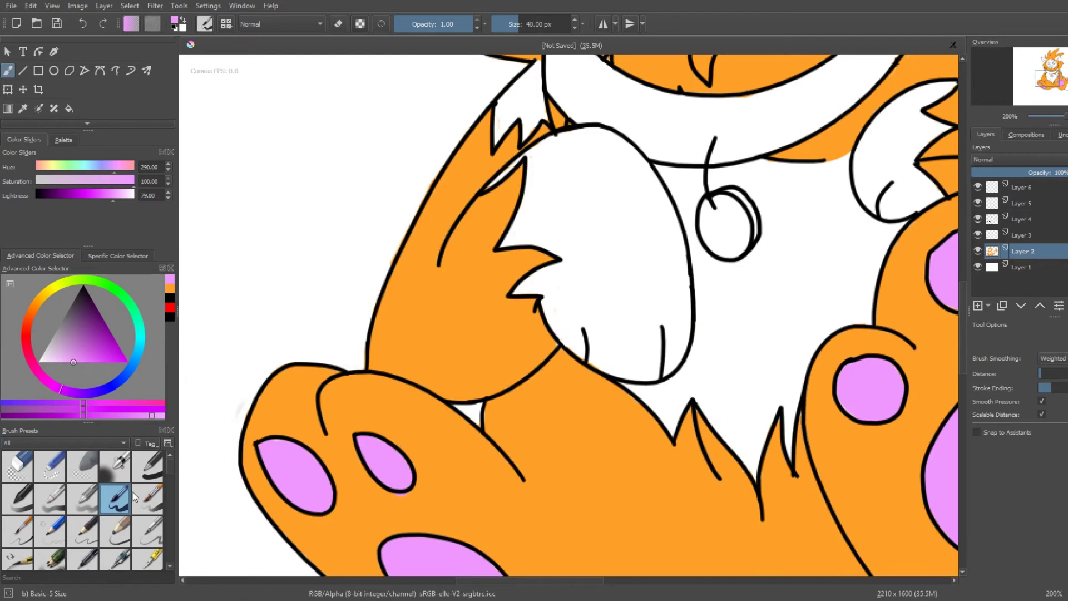
Fill the nose and both inner ears pink with the Ink-2 Fineliner
ctrl+click(334, 334)
drag(443, 215, 610, 526)
scroll(609, 526, right, 3)
click(169, 288)
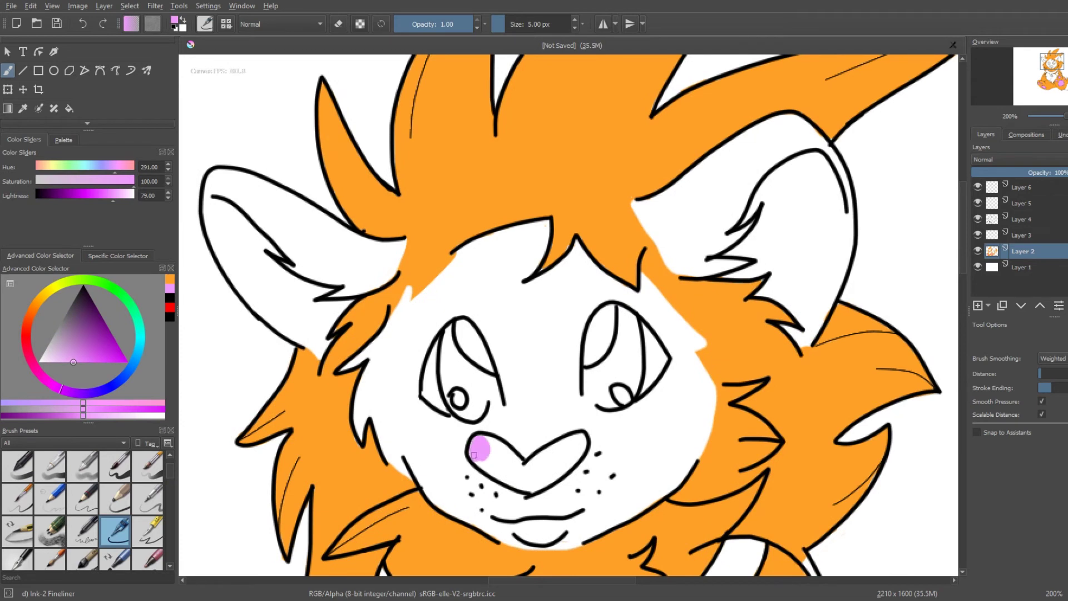
mouse_move(474, 455)
mouse_down()
mouse_move(522, 486)
mouse_move(556, 467)
mouse_up()
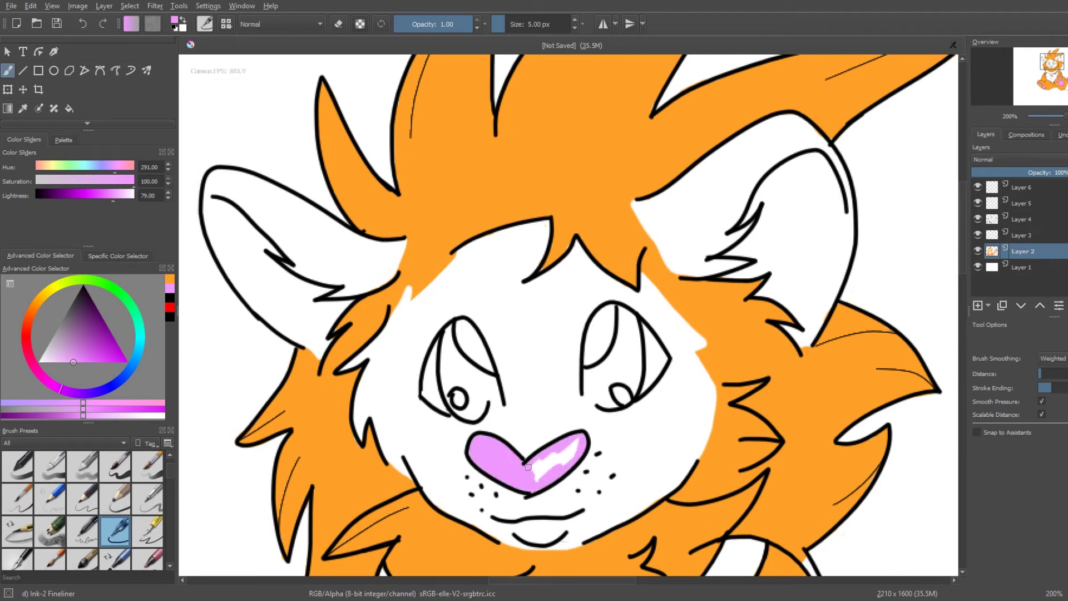
mouse_move(214, 205)
mouse_down()
mouse_move(238, 221)
mouse_move(248, 284)
mouse_move(328, 334)
mouse_move(312, 287)
mouse_move(312, 352)
mouse_up()
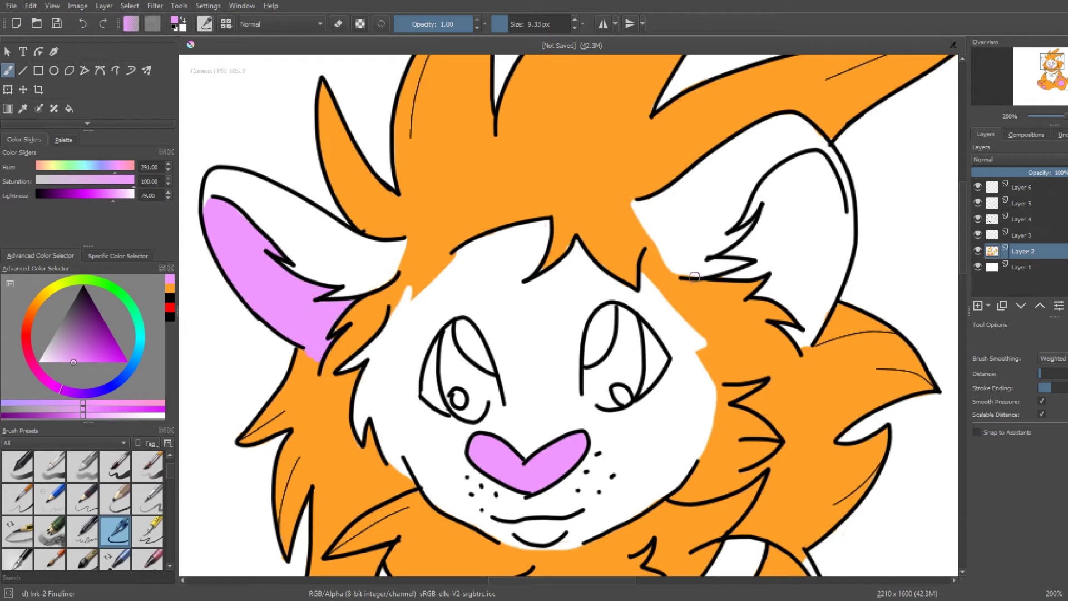
mouse_move(695, 277)
mouse_down()
mouse_move(774, 259)
mouse_move(768, 184)
mouse_move(808, 165)
mouse_move(837, 300)
mouse_move(790, 339)
mouse_move(768, 278)
mouse_move(813, 264)
mouse_move(795, 201)
mouse_up()
scroll(337, 434, down, 5)
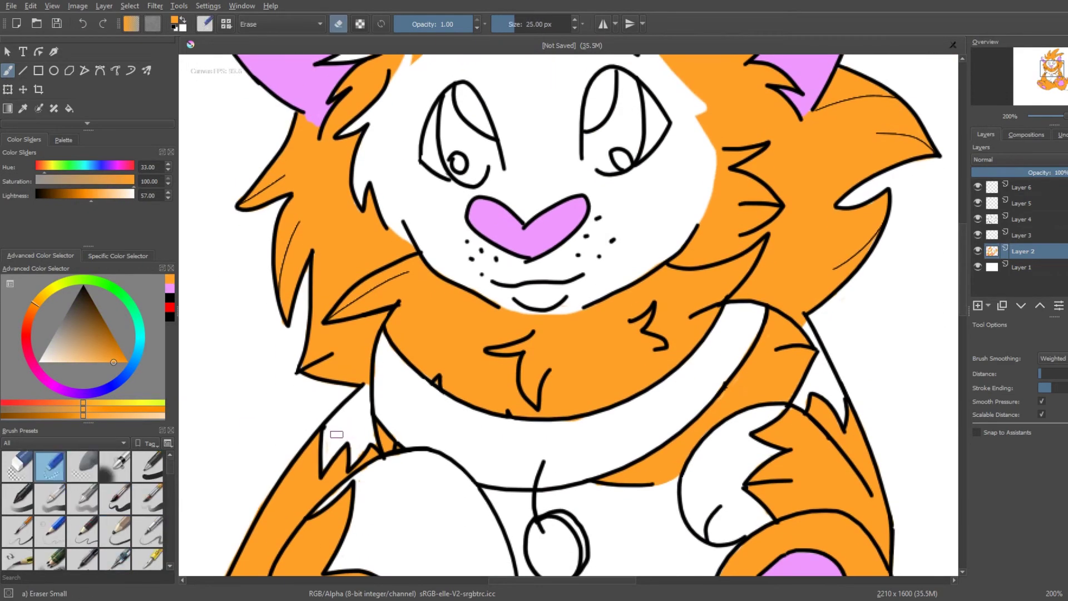
key(slash)
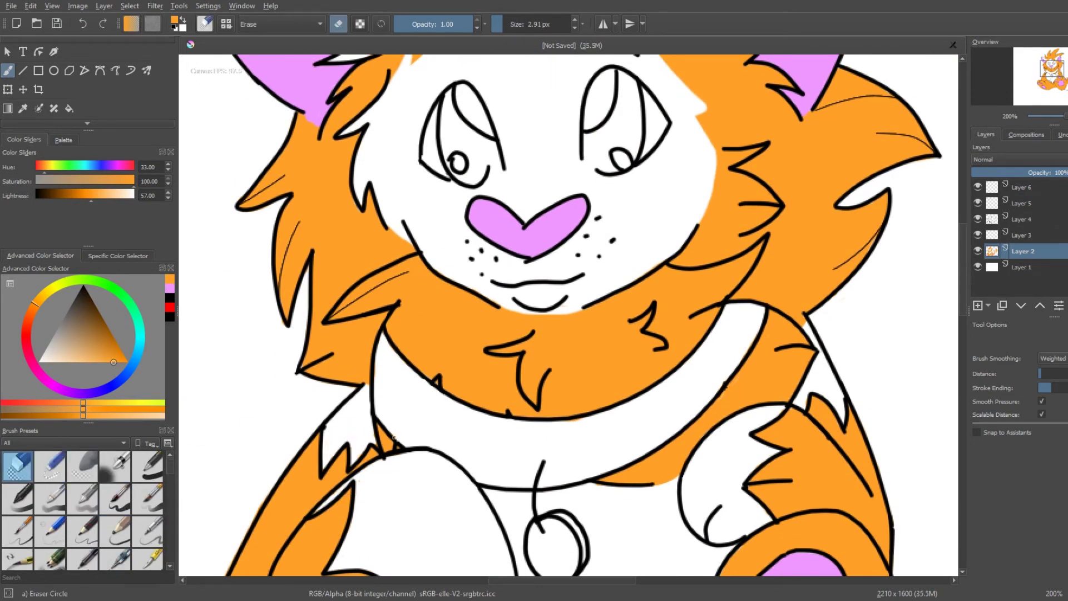
scroll(568, 311, down, 5)
scroll(568, 312, up, 5)
scroll(567, 312, down, 3)
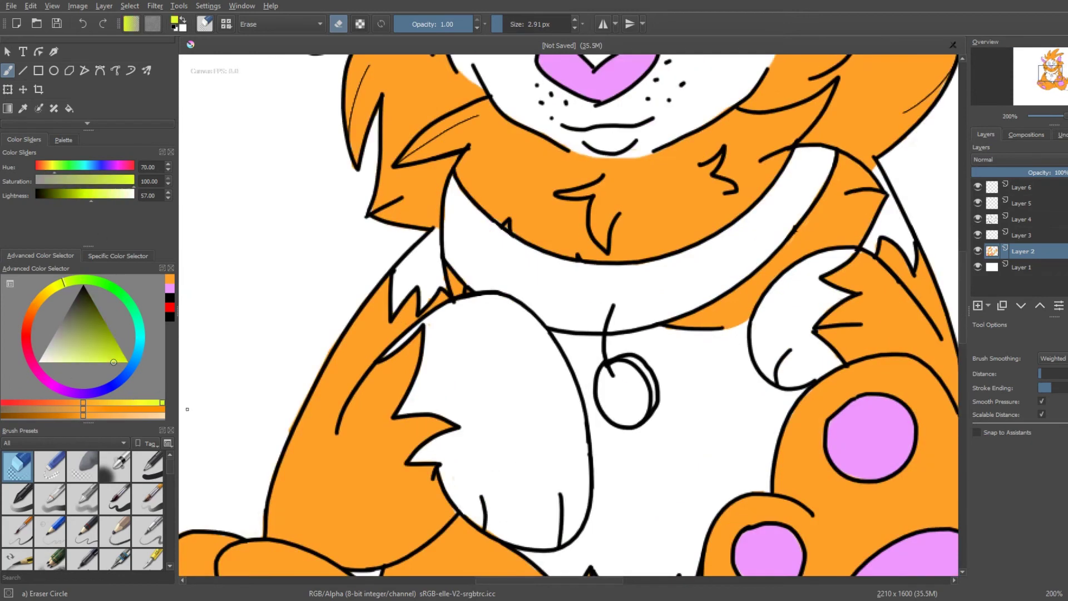
Fill the collar pendant yellow-green and add soft white highlights with Pencil-3 Large
mouse_move(612, 370)
mouse_down()
mouse_move(629, 411)
mouse_move(618, 382)
mouse_move(640, 374)
mouse_up()
click(115, 531)
click(38, 361)
drag(620, 409, 646, 393)
key(e)
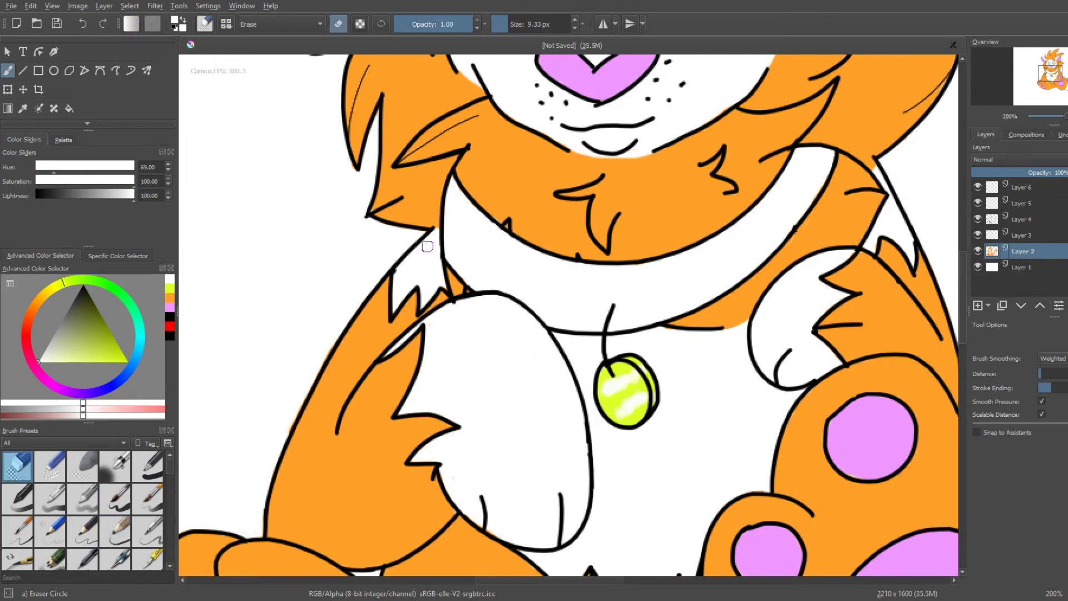
scroll(795, 345, down, 3)
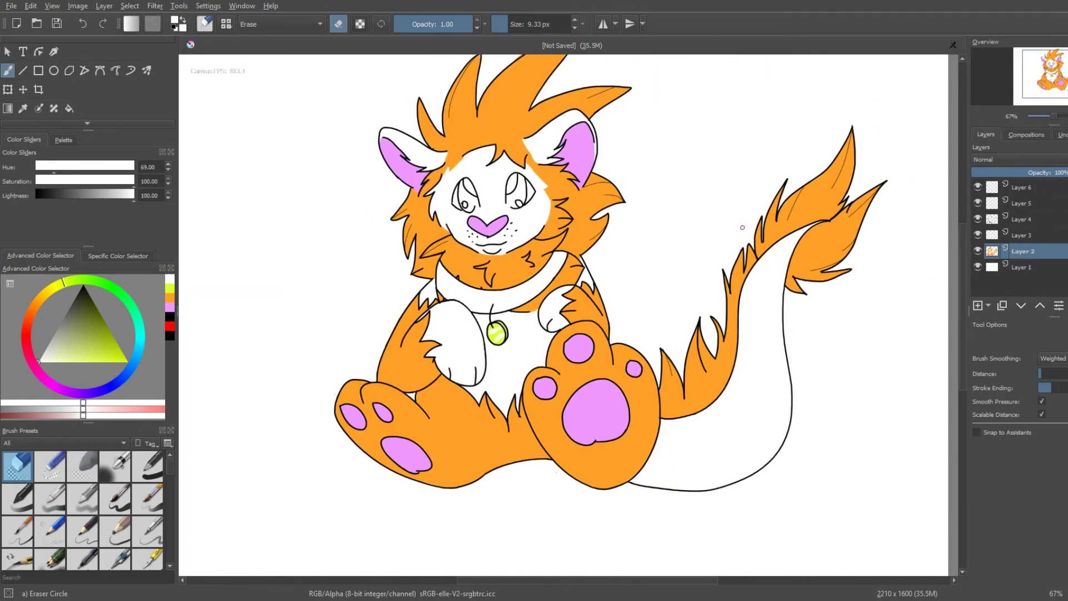
scroll(458, 211, up, 4)
Fill both eyes' irises magenta with the Ink-2 Fineliner
click(45, 379)
click(120, 349)
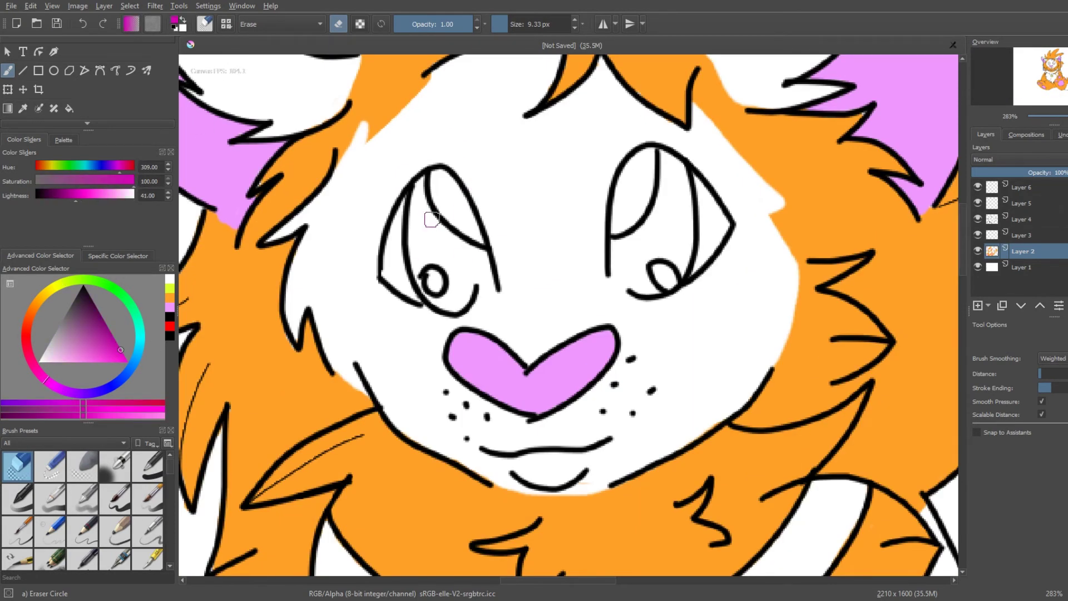
key(/)
mouse_move(437, 218)
mouse_down()
mouse_move(435, 301)
mouse_move(462, 234)
mouse_move(457, 303)
mouse_up()
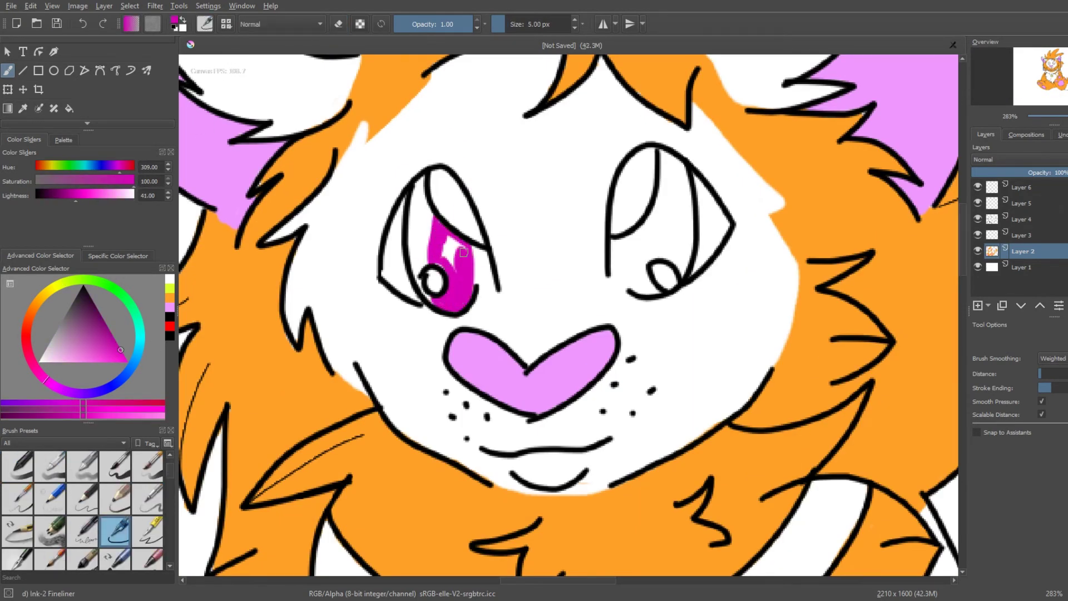
drag(445, 236, 453, 270)
mouse_move(626, 236)
mouse_down()
mouse_move(676, 247)
mouse_move(631, 223)
mouse_move(668, 284)
mouse_move(645, 287)
mouse_up()
drag(353, 244, 515, 439)
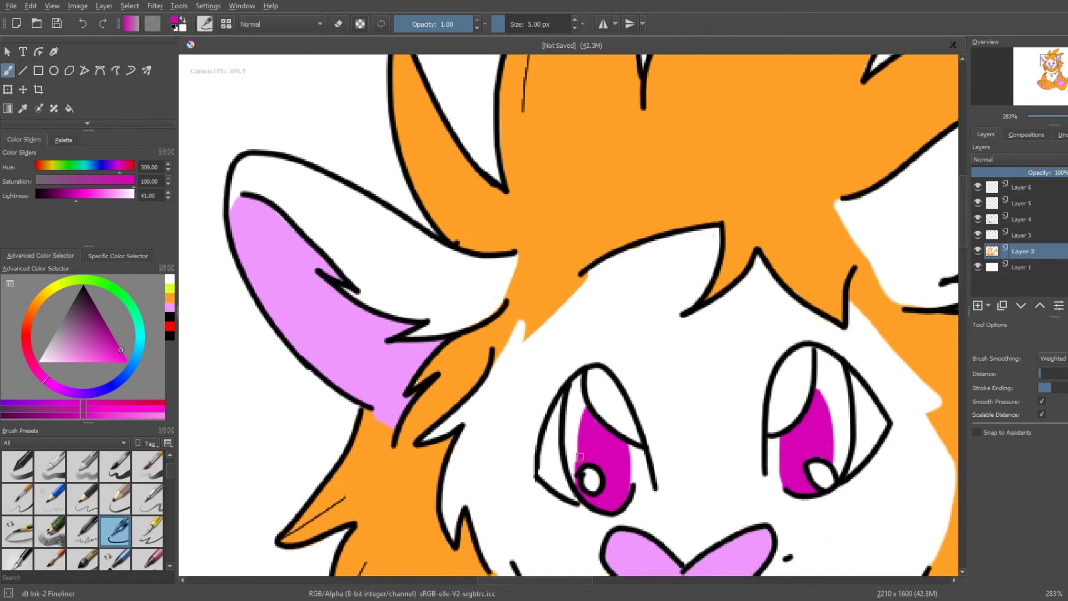
scroll(615, 552, down, 5)
Choose a pale cream colour, starting from a tan shade and lightening it
click(84, 402)
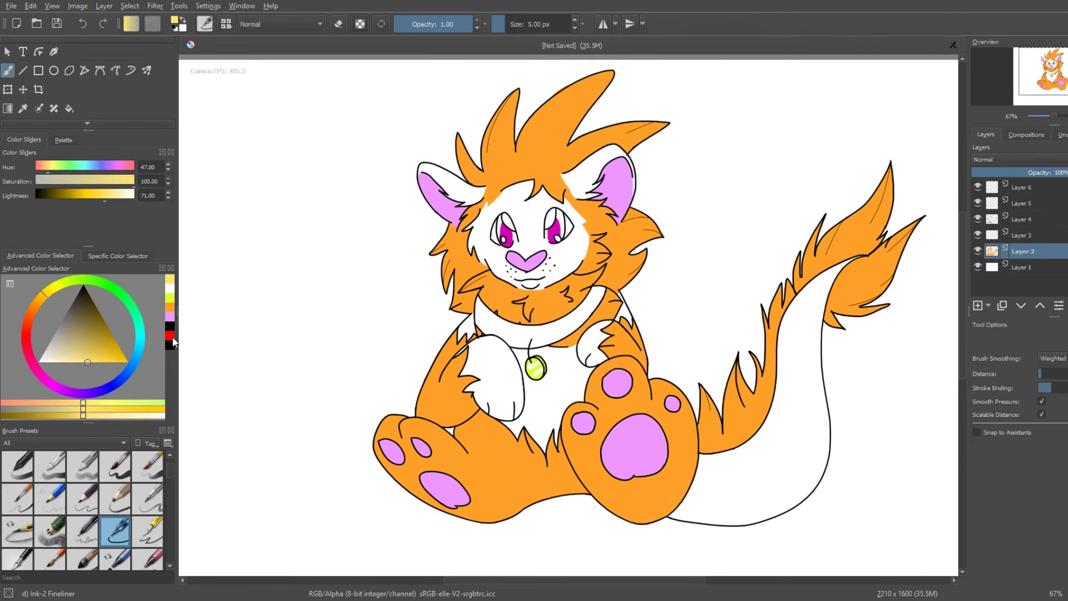
click(95, 368)
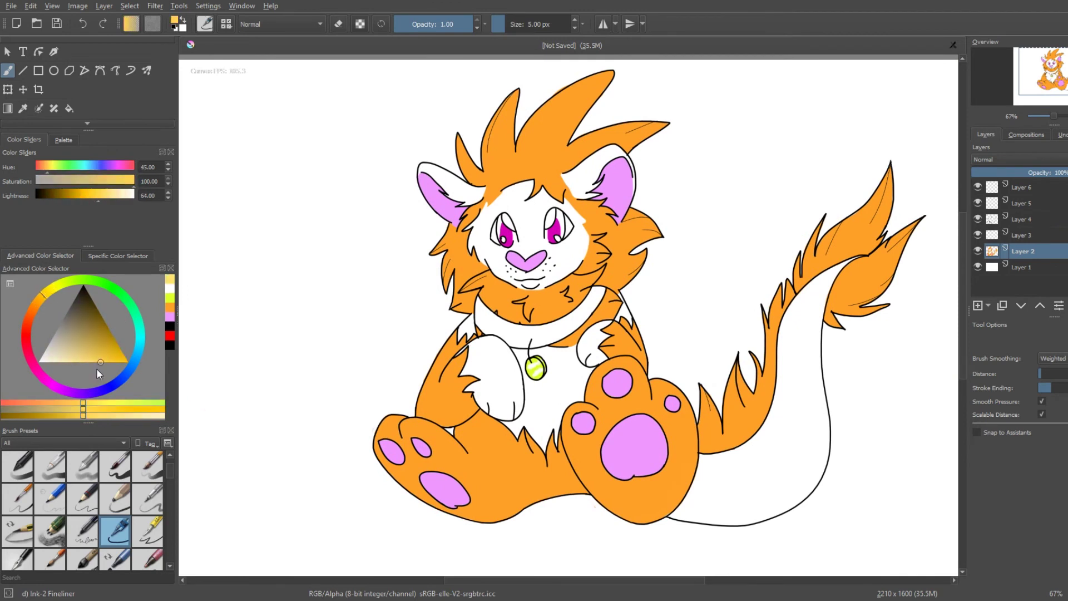
click(106, 415)
On Layer 1, paint the belly, chest, cheeks, muzzle and tail underside pale cream
key(Page_Down)
click(115, 466)
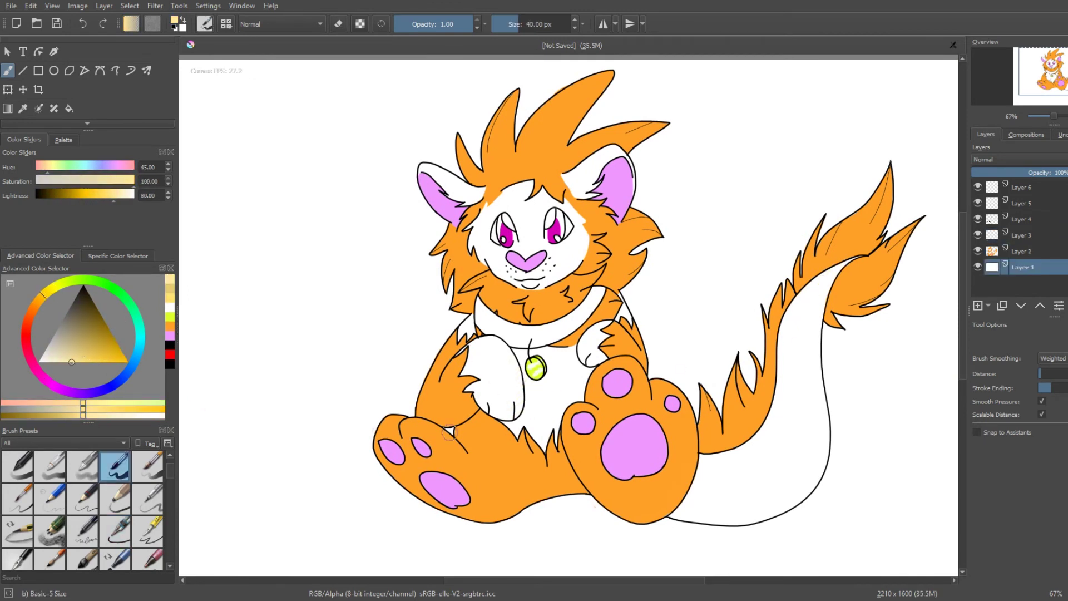
mouse_move(518, 434)
mouse_down()
mouse_move(556, 378)
mouse_move(478, 357)
mouse_move(464, 328)
mouse_move(520, 362)
mouse_move(614, 338)
mouse_up()
mouse_move(482, 191)
mouse_down()
mouse_move(429, 169)
mouse_move(627, 184)
mouse_up()
mouse_move(578, 233)
mouse_down()
mouse_move(473, 249)
mouse_move(523, 200)
mouse_move(489, 212)
mouse_move(551, 189)
mouse_move(564, 253)
mouse_up()
mouse_move(704, 493)
mouse_down()
mouse_move(746, 512)
mouse_move(796, 318)
mouse_up()
mouse_move(851, 259)
mouse_down()
mouse_move(813, 389)
mouse_move(820, 422)
mouse_move(793, 386)
mouse_up()
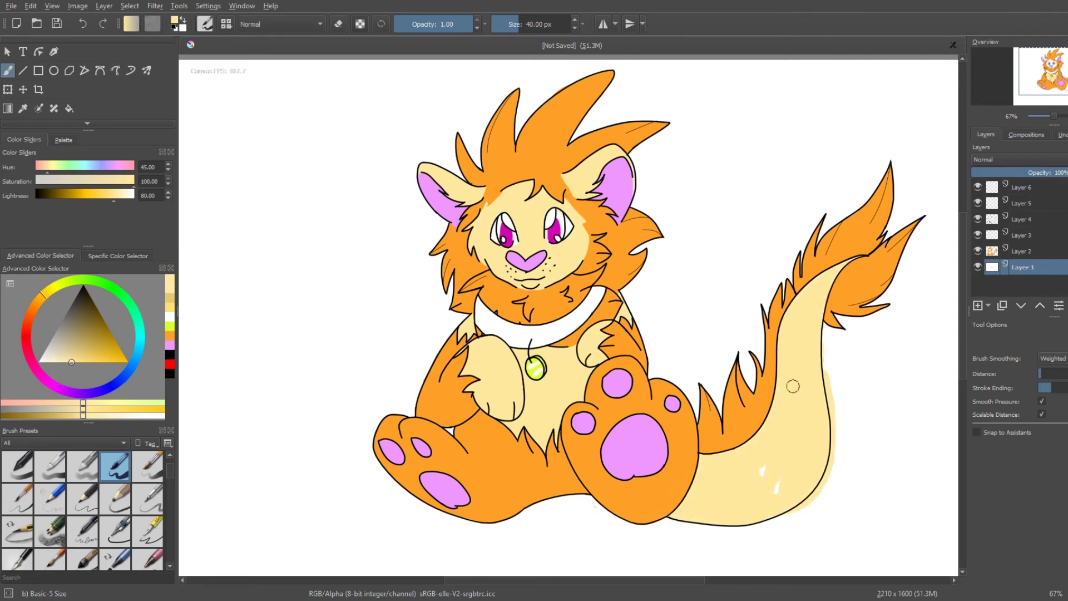
Brush a light pink shine down the right iris, then sample the eye-highlight and face colours
click(169, 345)
ctrl+scroll(523, 243, up, 3)
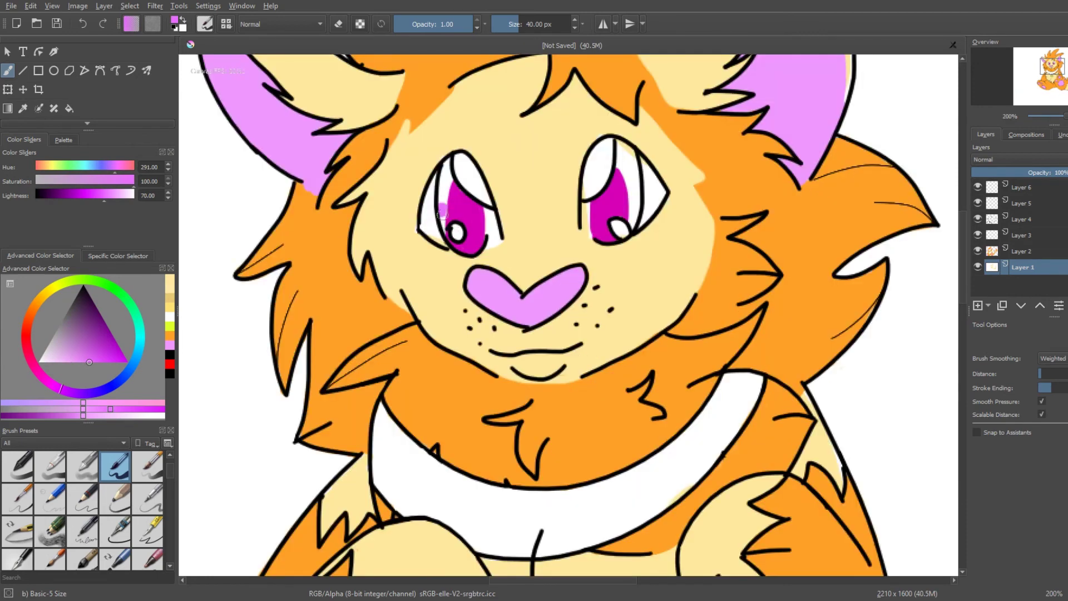
drag(622, 144, 636, 207)
click(116, 531)
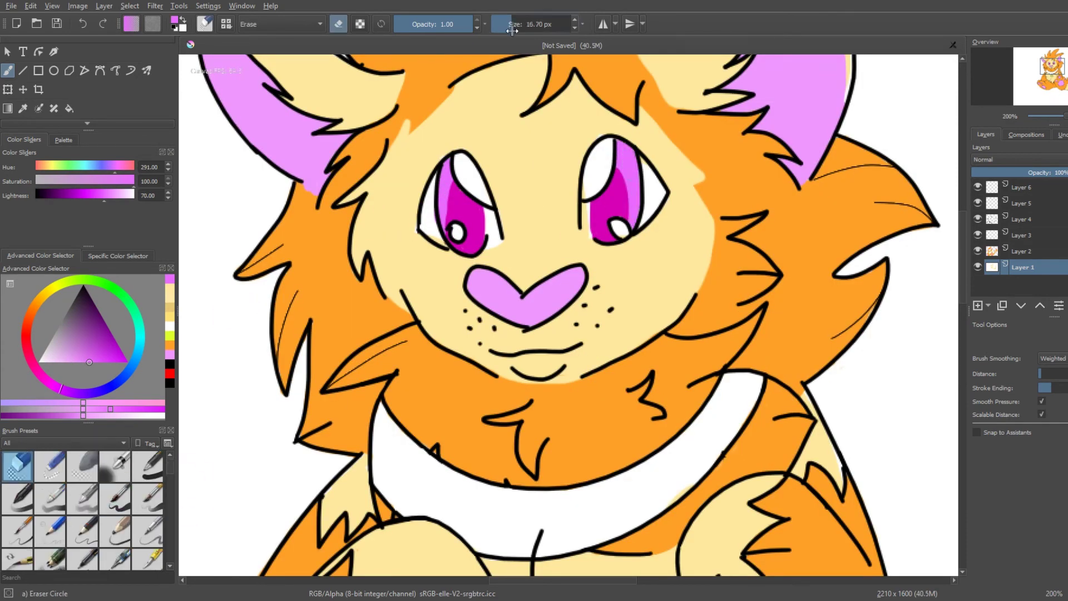
ctrl+click(432, 235)
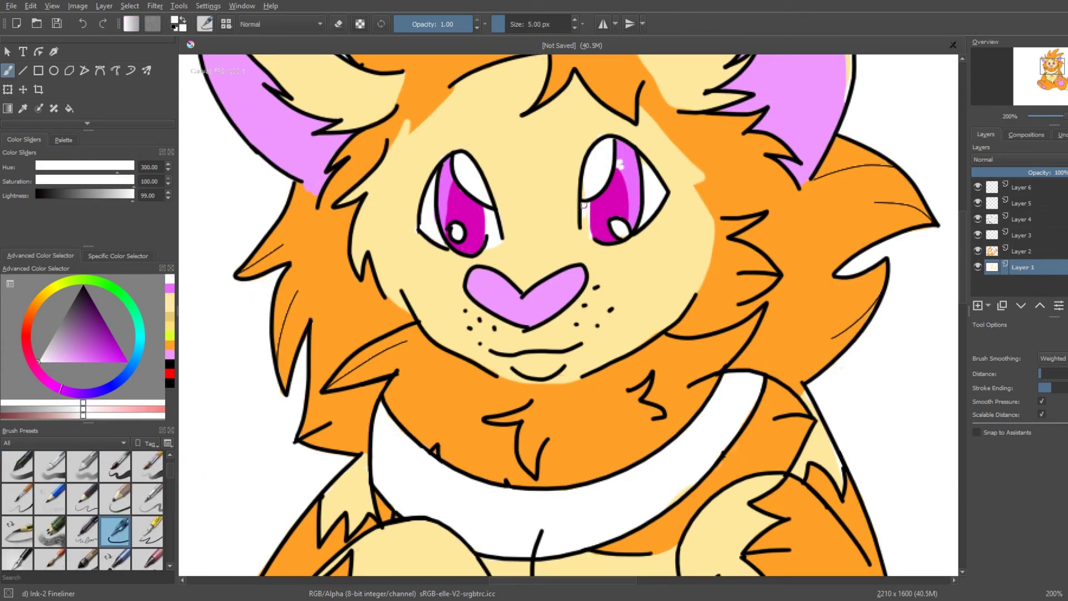
ctrl+click(588, 136)
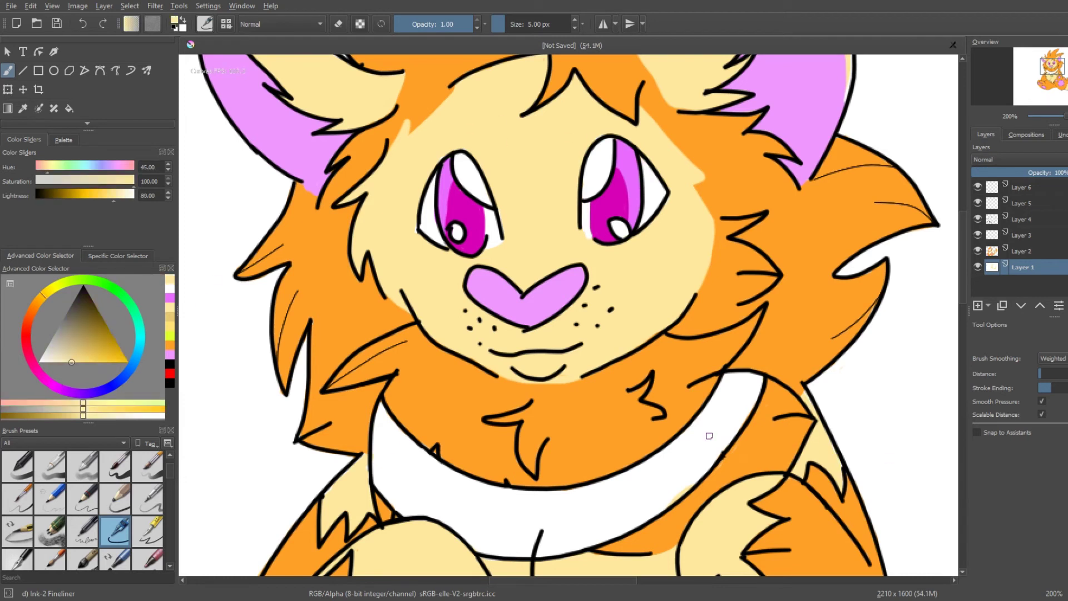
Paint the whole collar teal with the 40 px Basic-5 Size brush
click(140, 327)
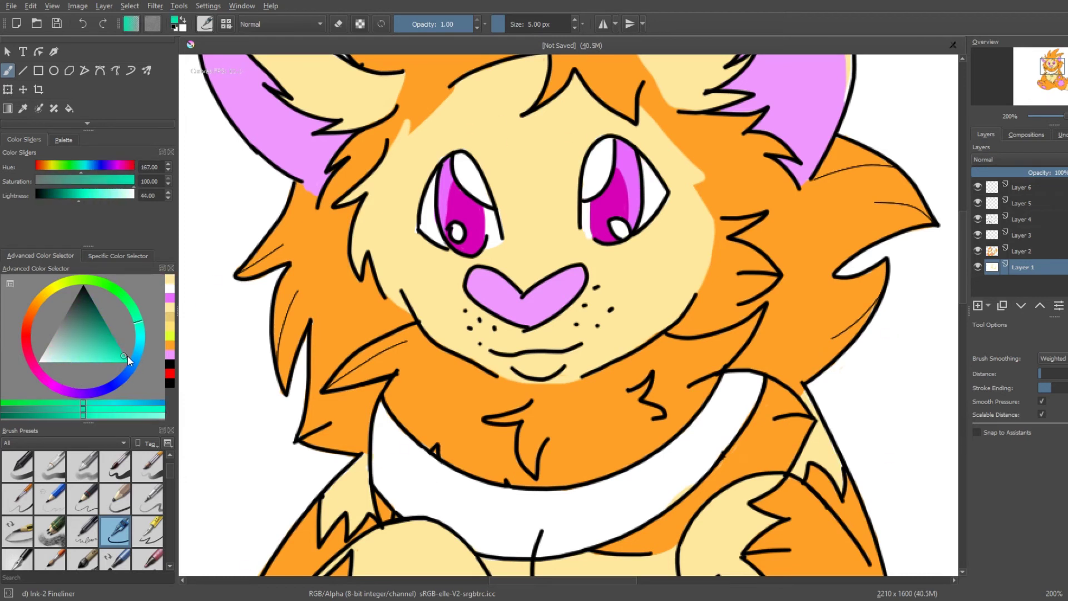
click(113, 351)
click(115, 466)
mouse_move(404, 484)
mouse_down()
mouse_move(383, 412)
mouse_move(445, 506)
mouse_move(479, 534)
mouse_up()
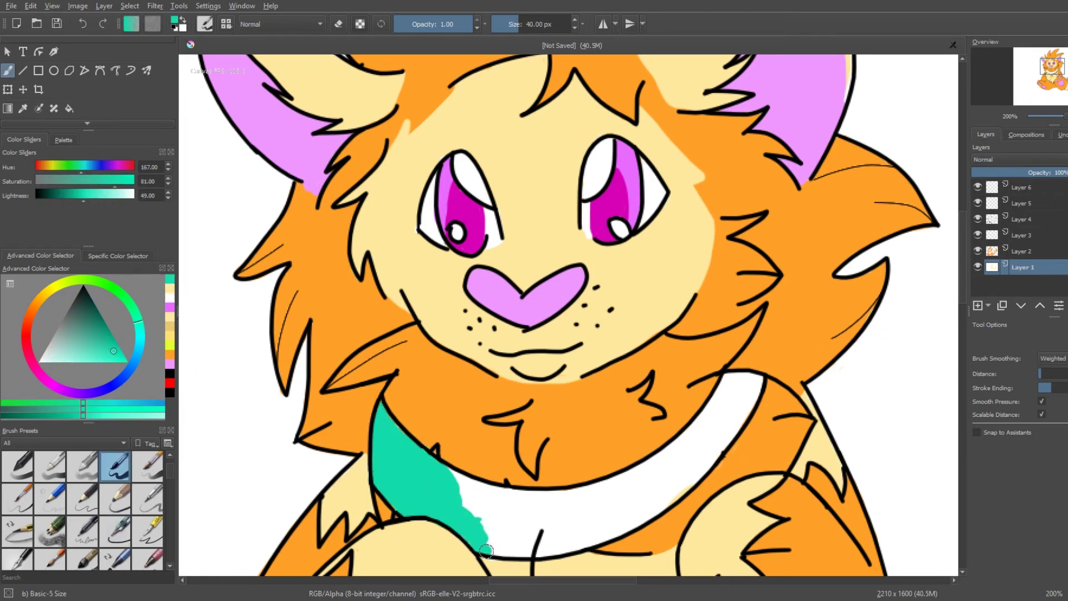
mouse_move(440, 490)
mouse_down()
mouse_move(489, 504)
mouse_move(626, 497)
mouse_move(745, 390)
mouse_up()
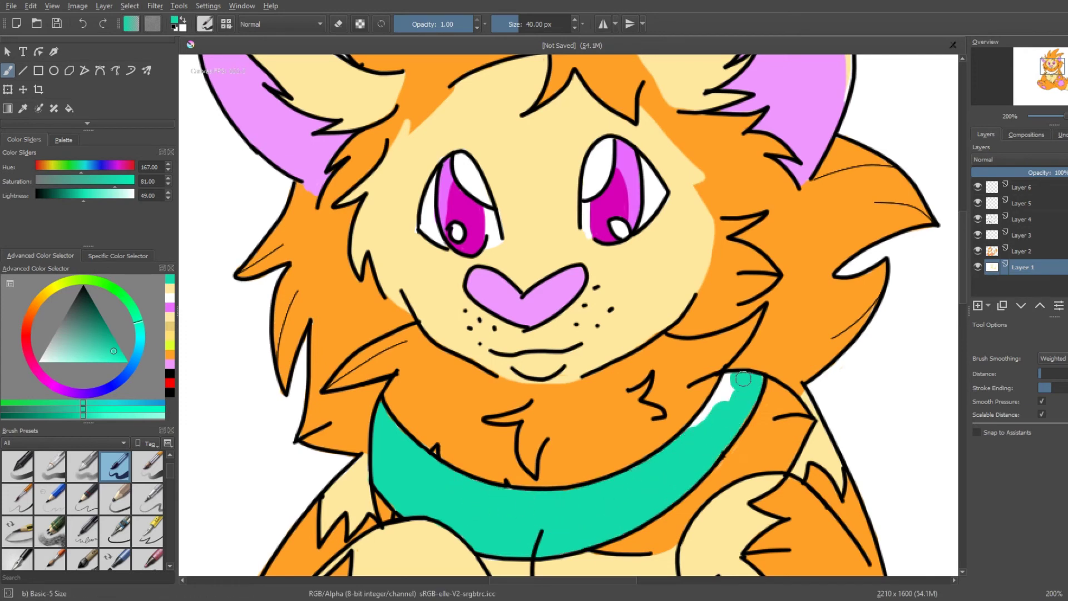
Zoom out to the whole lion, sample the pale cream colour and add a new layer
key(minus)
key(minus)
key(minus)
key(x)
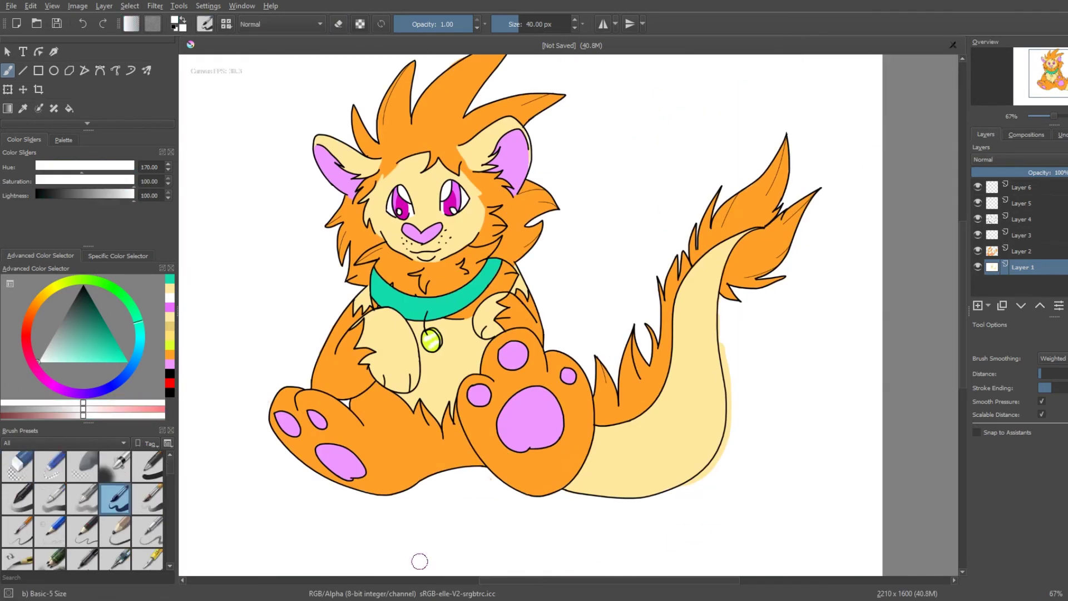
scroll(584, 524, left, 3)
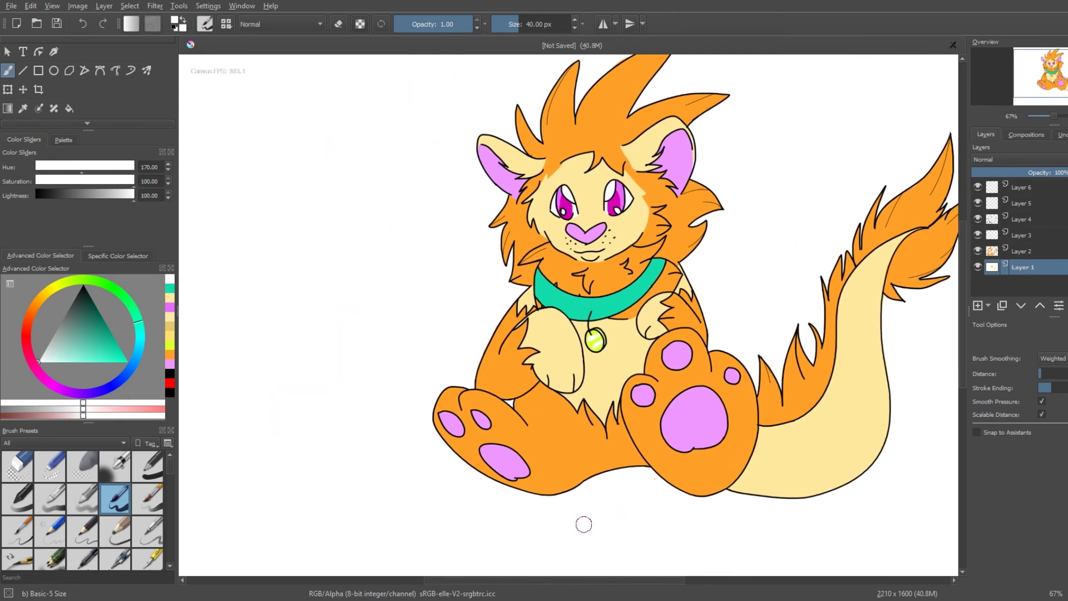
scroll(661, 150, right, 2)
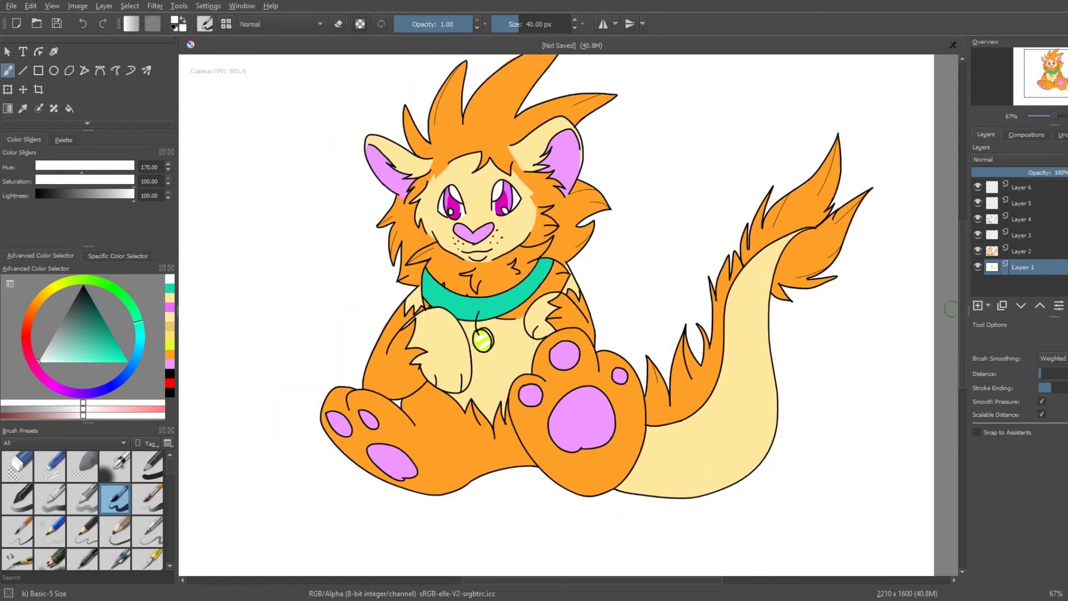
scroll(612, 159, up, 1)
ctrl+click(576, 163)
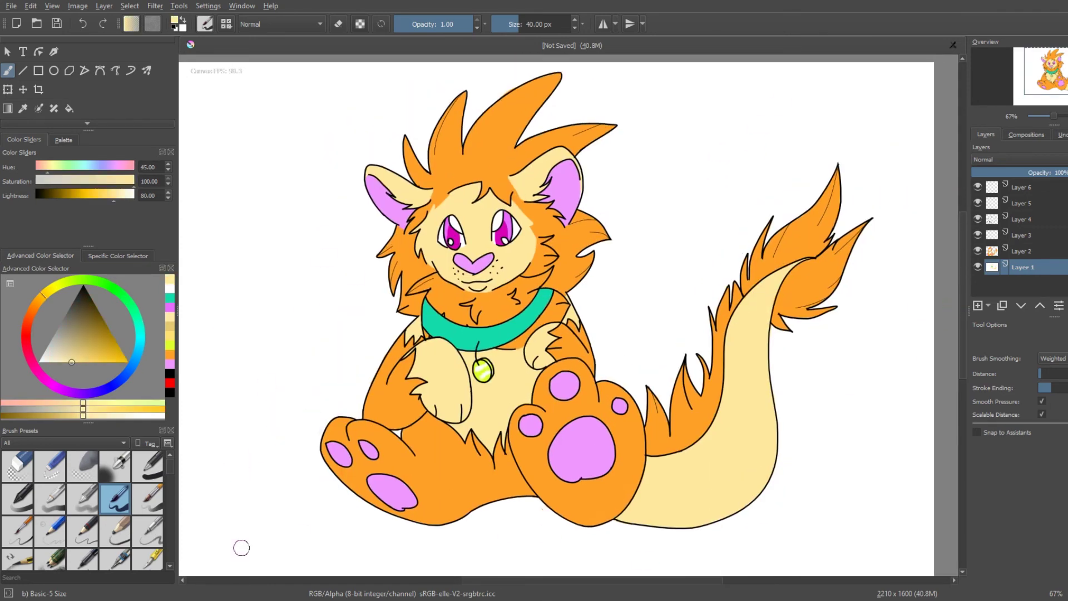
key(Insert)
Paint near-white highlights on the head, ear tops and the tail's edges
ctrl+click(430, 223)
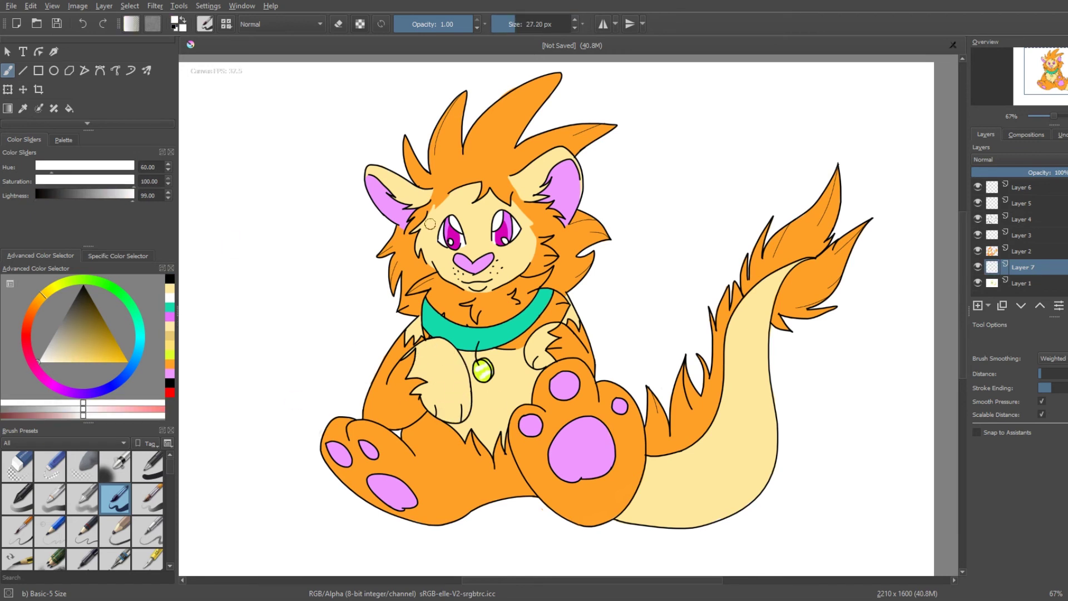
mouse_move(446, 200)
mouse_down()
mouse_move(562, 152)
mouse_move(367, 170)
mouse_up()
drag(618, 520, 790, 337)
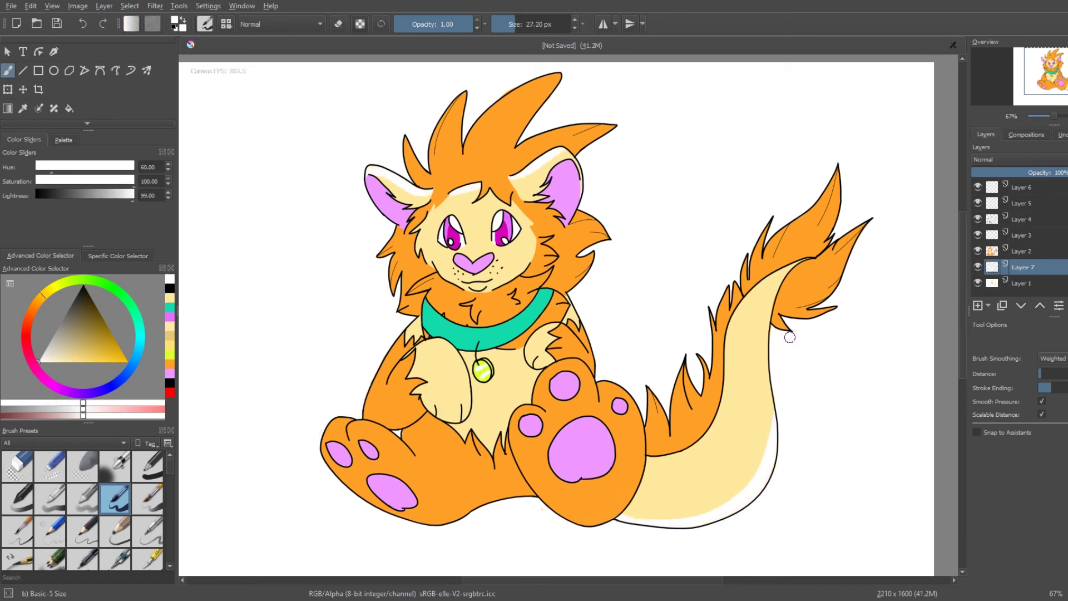
drag(780, 261, 788, 378)
drag(675, 448, 695, 517)
Lower the highlight layer's opacity to 42% and repaint a smooth light band along the tail
drag(1060, 172, 1013, 173)
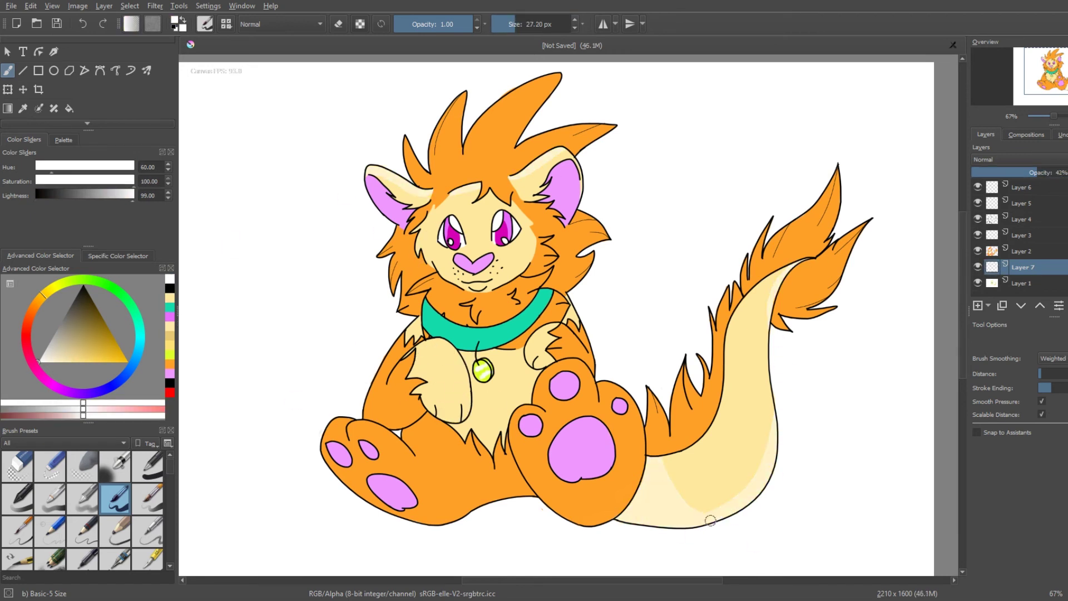
drag(708, 501, 799, 449)
key(ctrl+z)
drag(708, 473, 763, 446)
drag(668, 467, 779, 400)
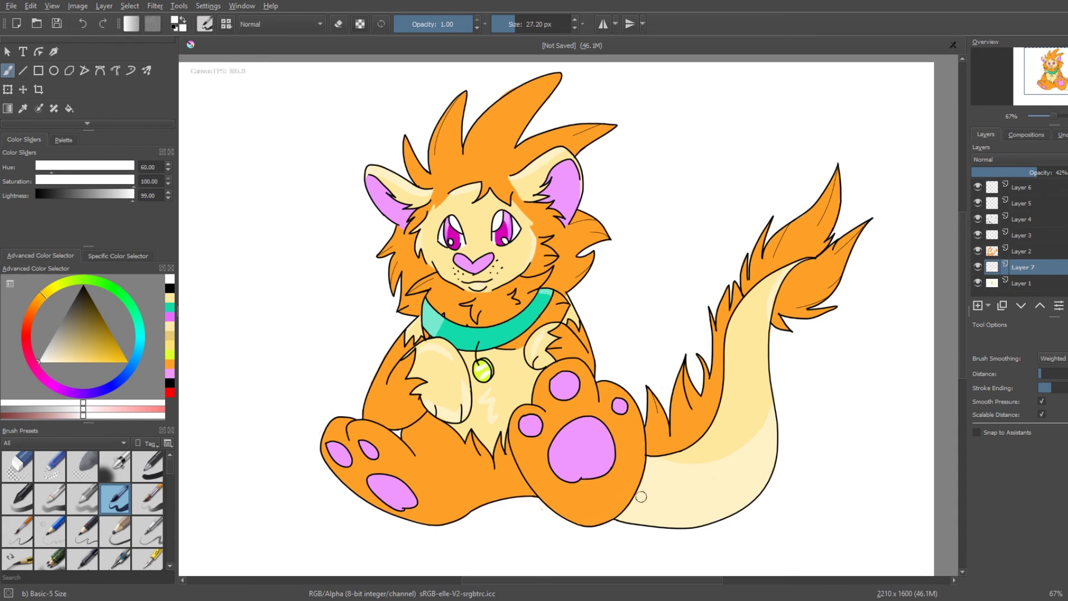
click(1021, 203)
On a new layer, paint white gloss on the raised paw, pink pad, left foot and arm
key(Insert)
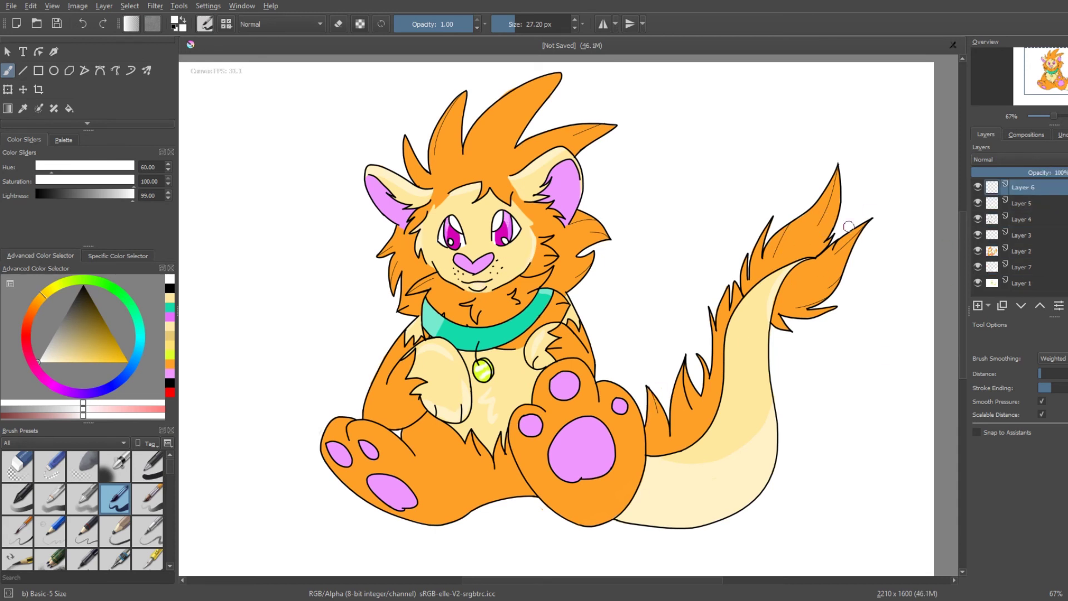
drag(560, 363, 541, 389)
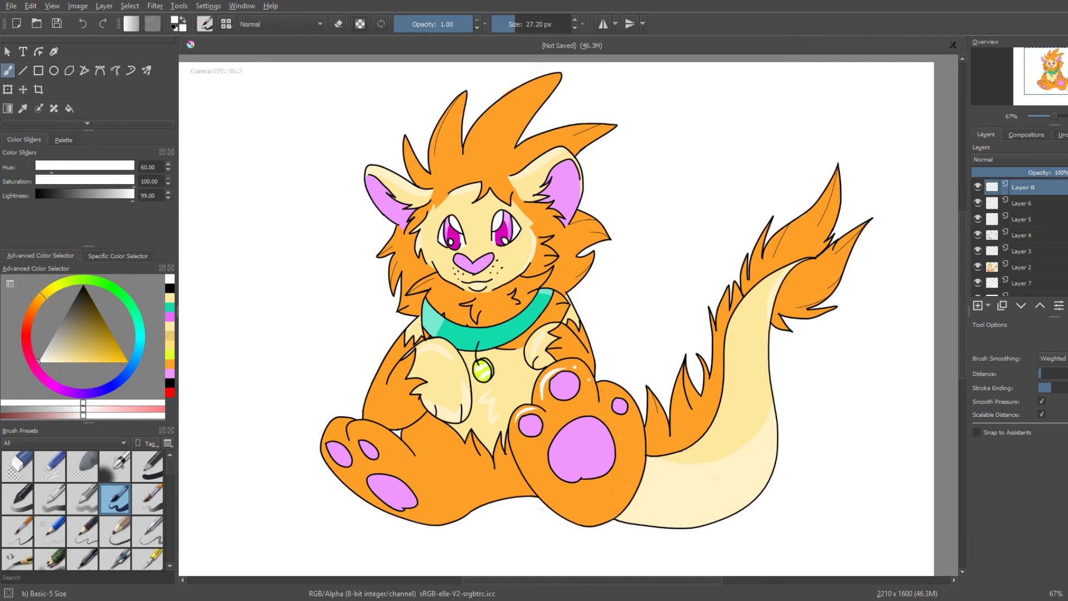
drag(632, 393, 607, 384)
drag(548, 448, 520, 503)
drag(570, 433, 563, 465)
drag(366, 443, 374, 452)
drag(378, 483, 411, 497)
mouse_move(391, 351)
mouse_down()
mouse_move(373, 400)
mouse_move(409, 421)
mouse_up()
drag(432, 519, 460, 515)
Streak white shine over the hair spikes, forehead fur and tail, then dim the layer to 57%
drag(417, 147, 407, 181)
drag(449, 122, 437, 162)
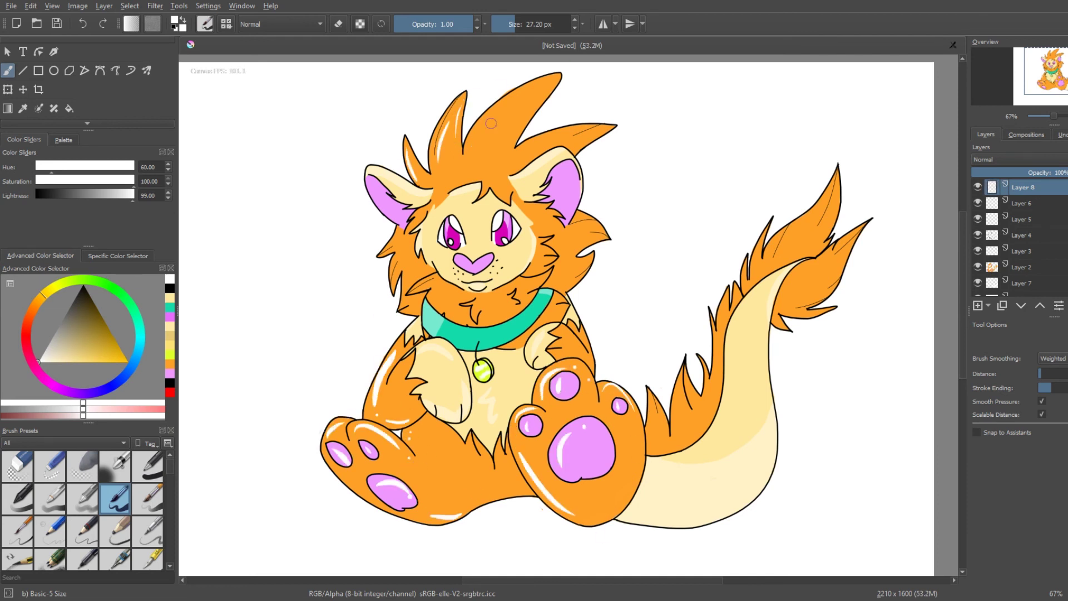
drag(520, 98, 473, 146)
drag(553, 81, 515, 124)
drag(499, 160, 463, 178)
drag(557, 137, 521, 152)
drag(847, 250, 824, 281)
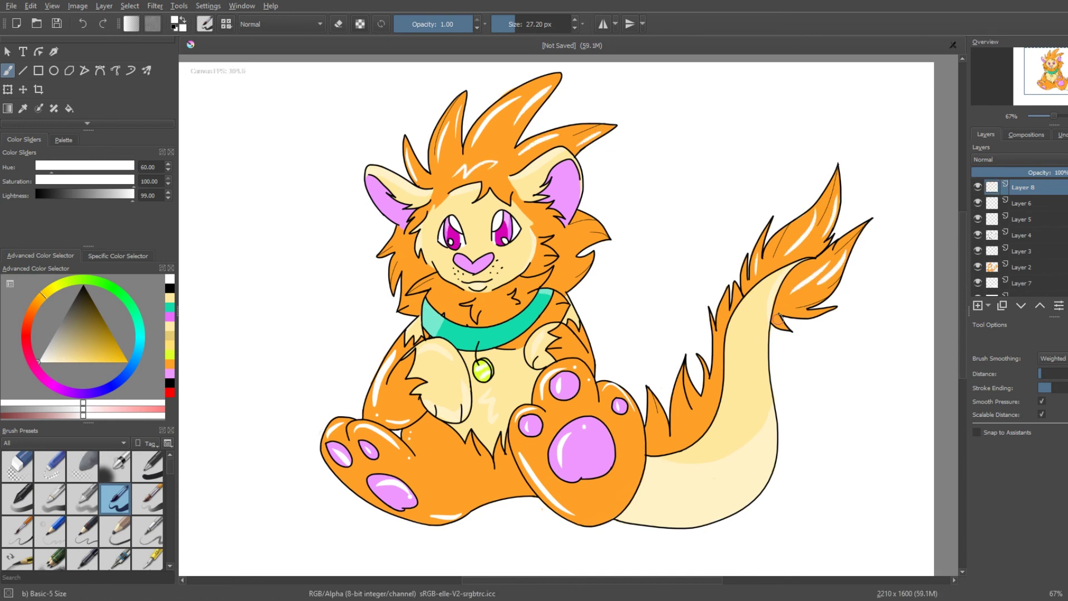
drag(710, 415, 658, 448)
drag(724, 303, 719, 327)
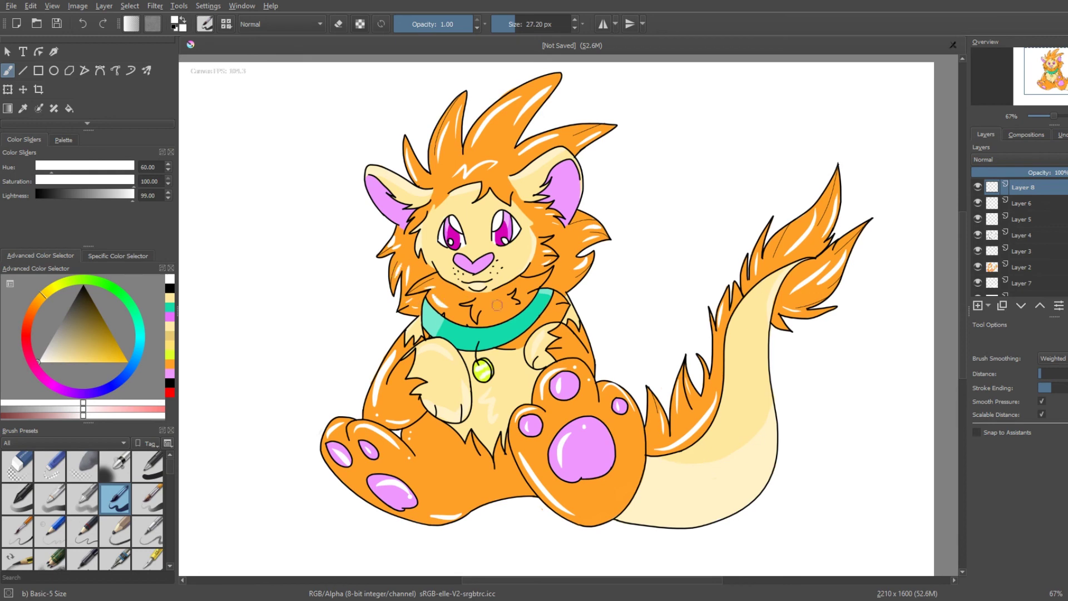
click(1058, 172)
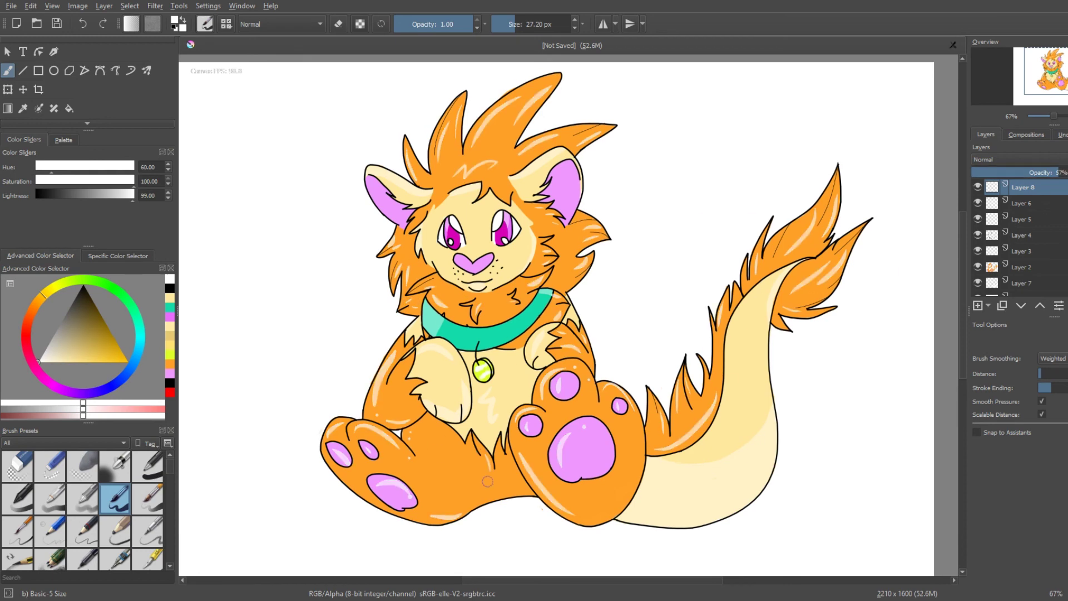
scroll(828, 353, down, 3)
On Layer 2, handwrite the name 'Mango' in black with the Ink-4 Pen Rough brush
click(17, 542)
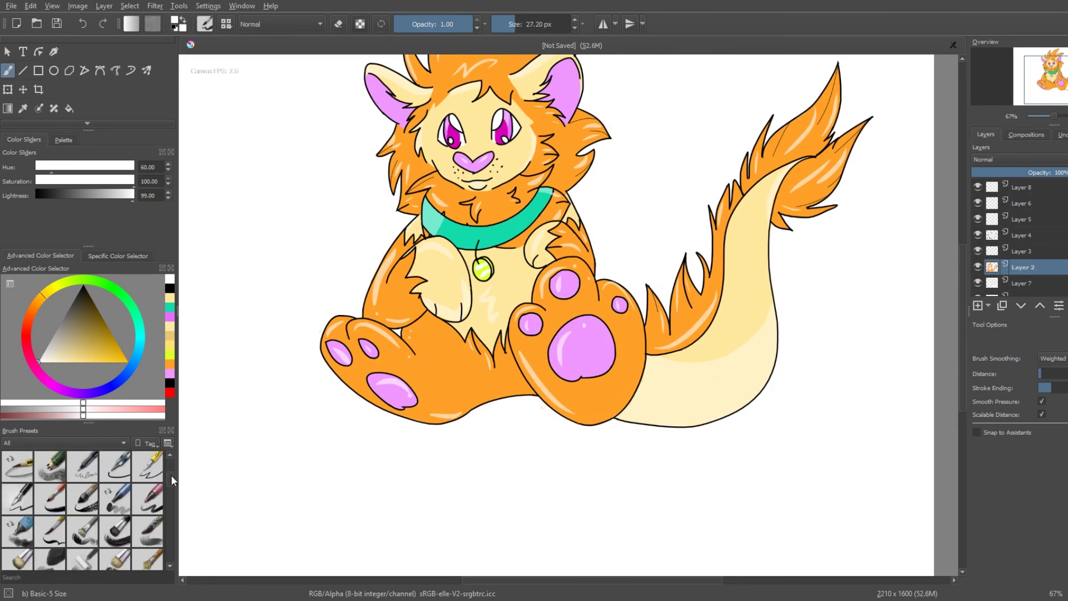
scroll(165, 466, down, 2)
click(17, 532)
scroll(687, 232, up, 3)
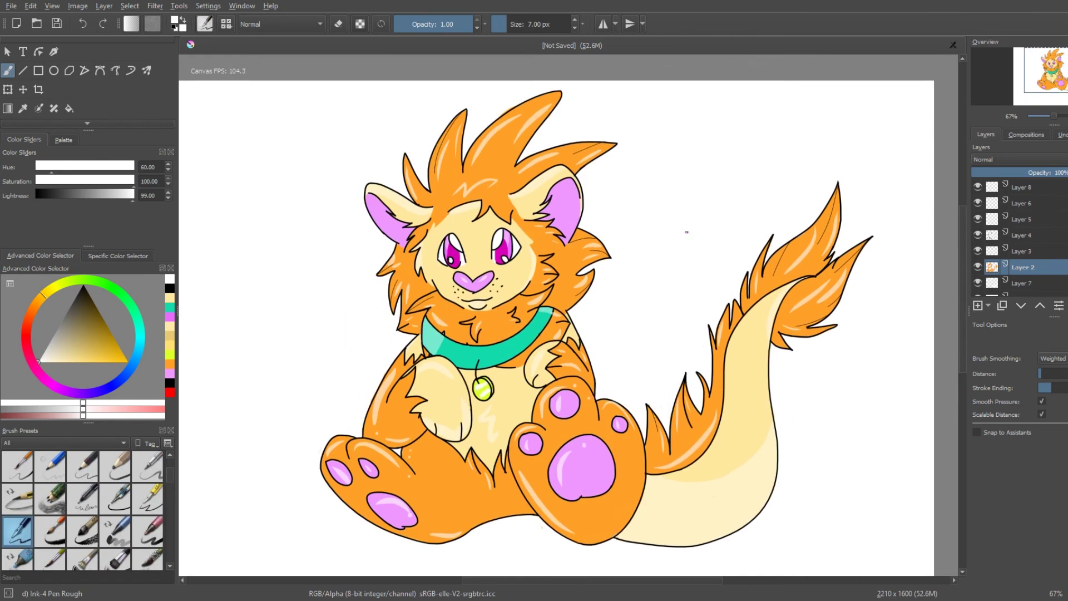
click(170, 383)
drag(601, 193, 687, 245)
drag(692, 200, 737, 195)
key(ctrl+z)
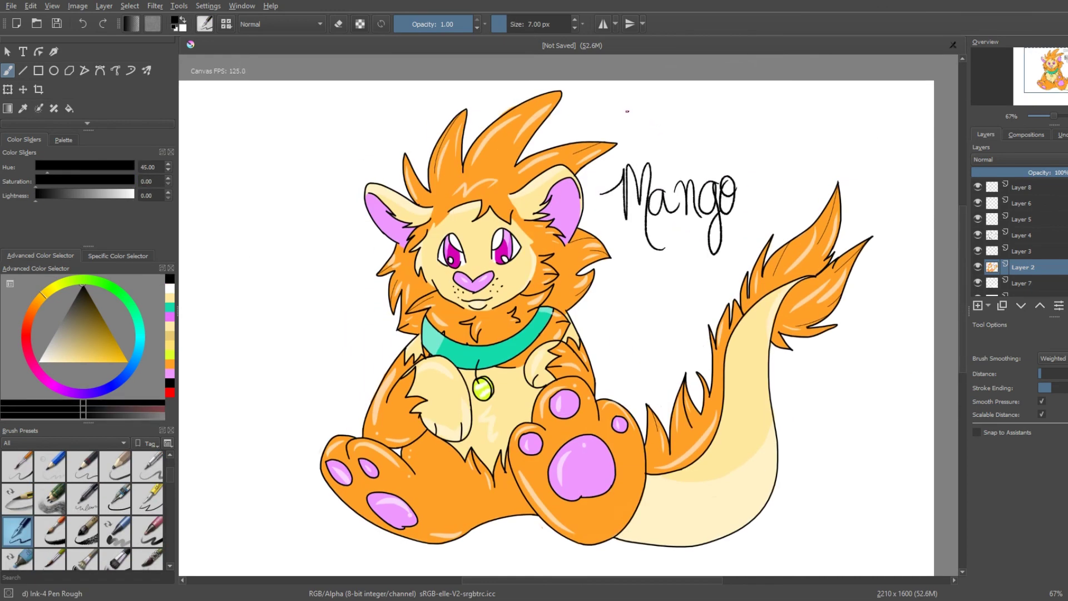
Write the 'Owner:' credit with the owner's name, then sign initials, underline and 2018
drag(615, 106, 713, 136)
drag(738, 91, 757, 136)
drag(760, 117, 806, 136)
drag(818, 95, 850, 114)
drag(855, 117, 893, 103)
drag(598, 329, 635, 348)
drag(614, 384, 664, 378)
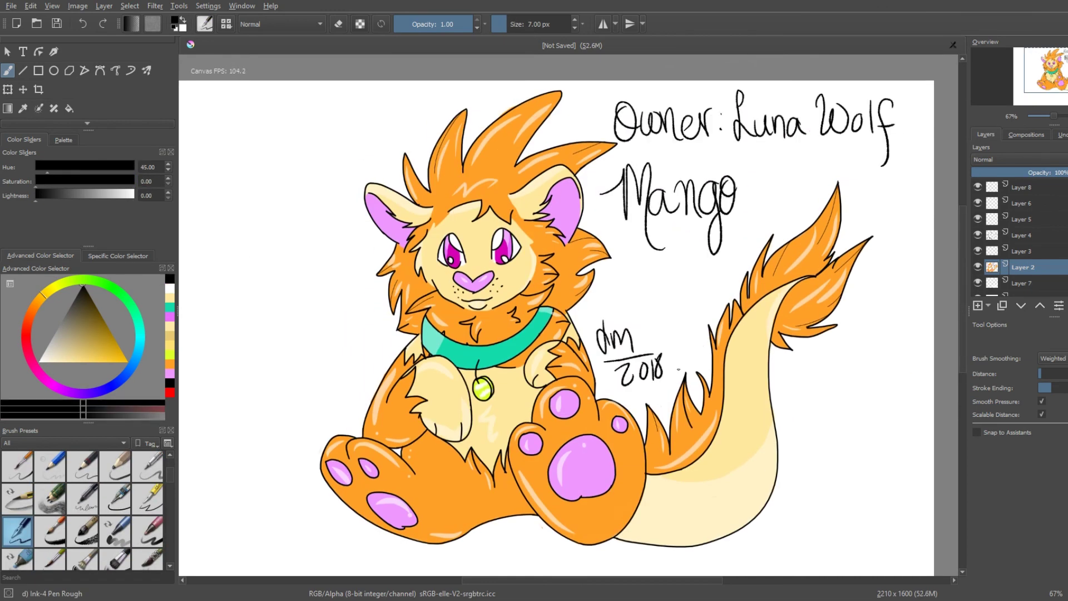